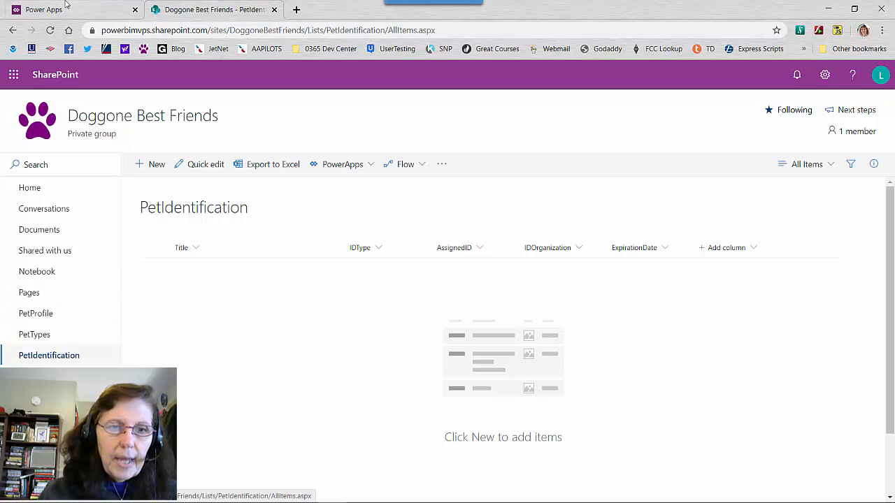
# Step: Switch to Power Apps and examine the available app templates, including the details of the Budget Tracker canvas app
pyautogui.click(65, 12)
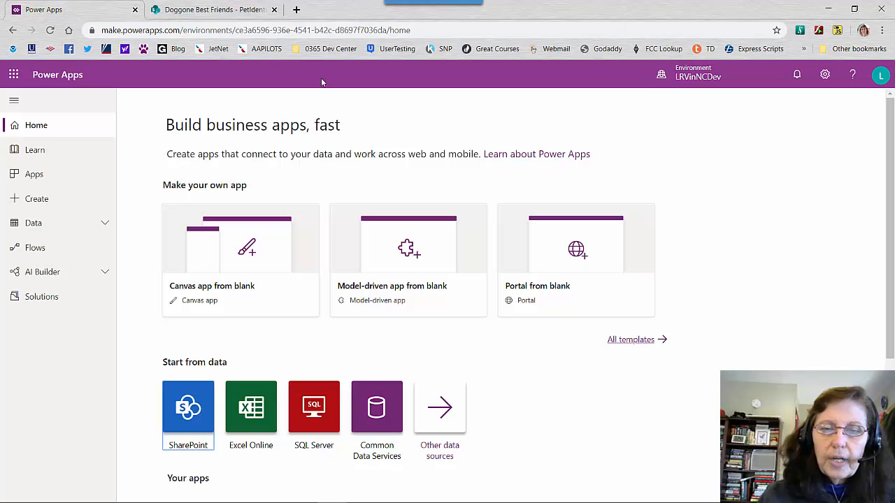
pyautogui.click(632, 340)
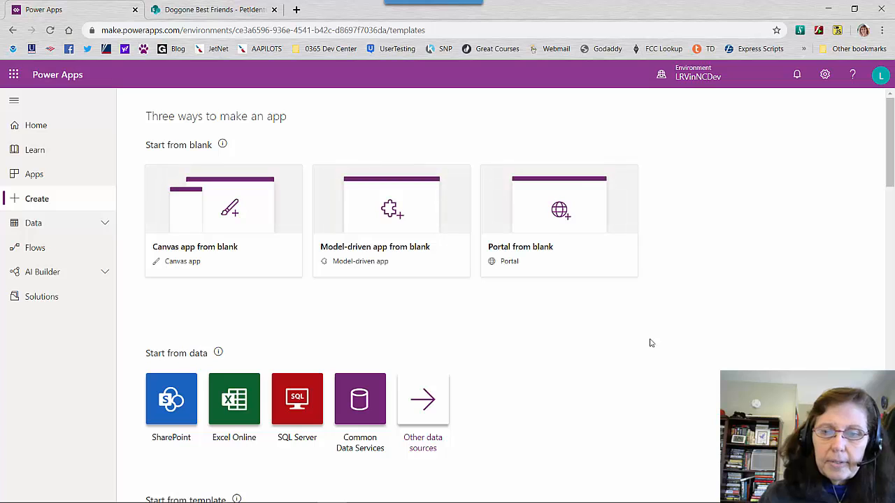
pyautogui.moveTo(887, 159); pyautogui.dragTo(871, 288)
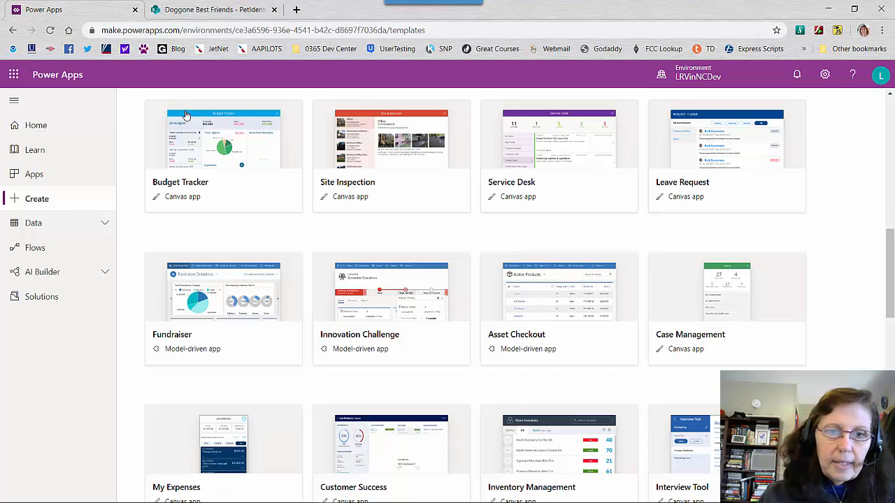
pyautogui.click(233, 154)
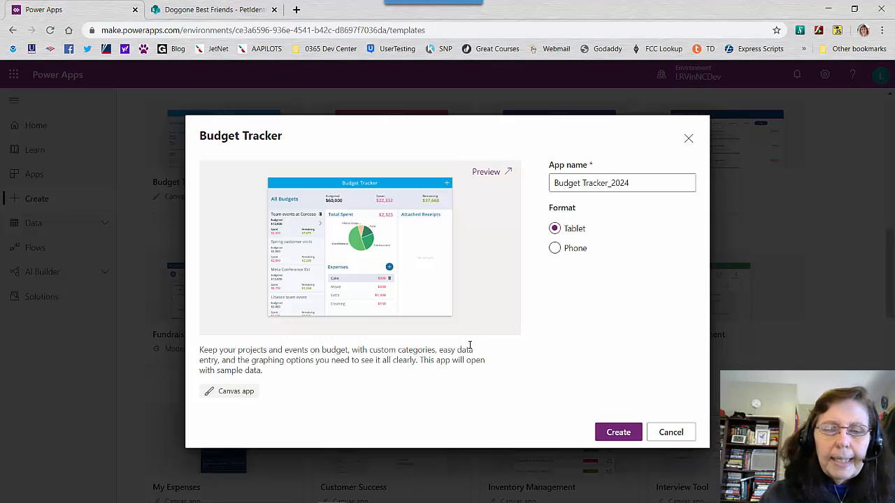
pyautogui.click(671, 432)
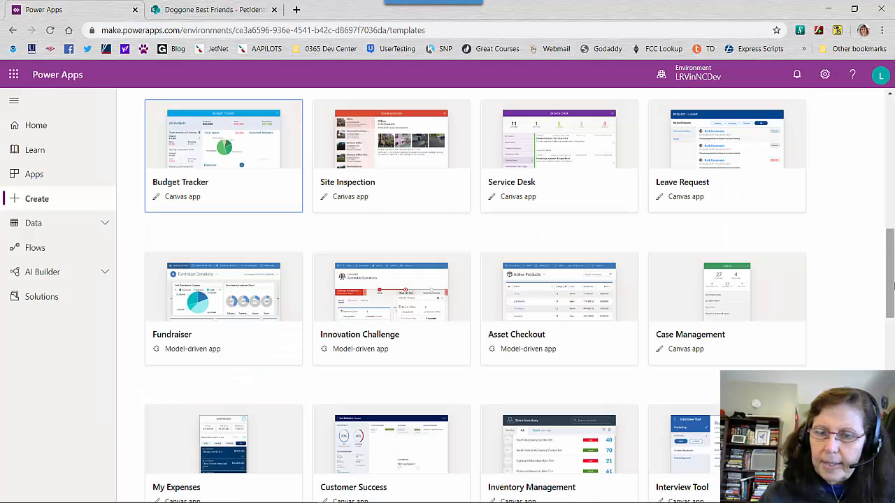
pyautogui.moveTo(892, 286); pyautogui.dragTo(862, 318)
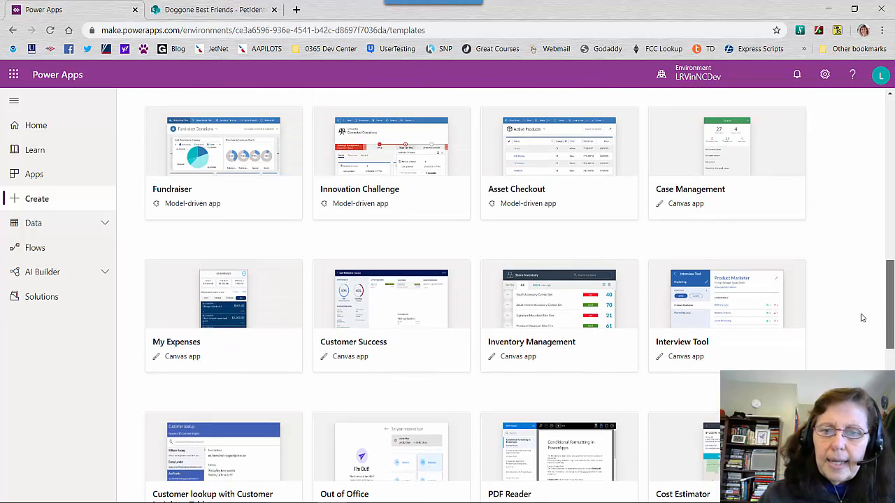
pyautogui.moveTo(863, 319); pyautogui.dragTo(893, 150)
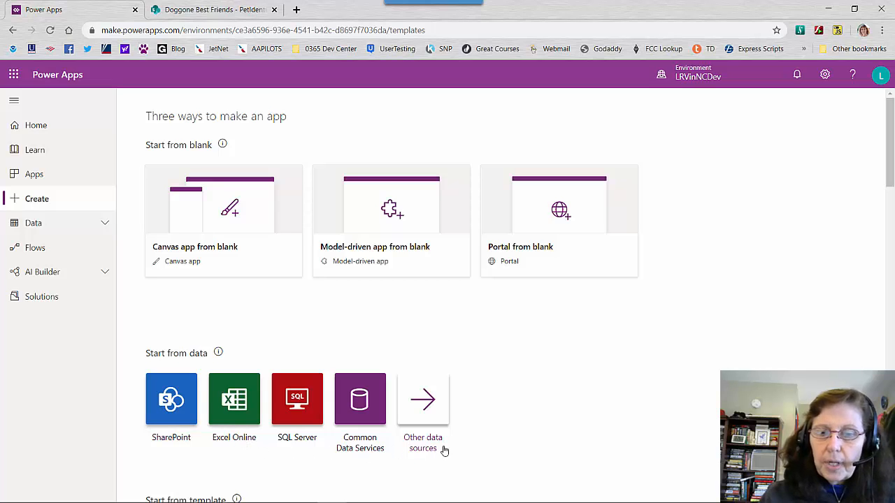
# Step: Create an app from SharePoint data using the PetProfile list on the Doggone Best Friends site
pyautogui.click(173, 407)
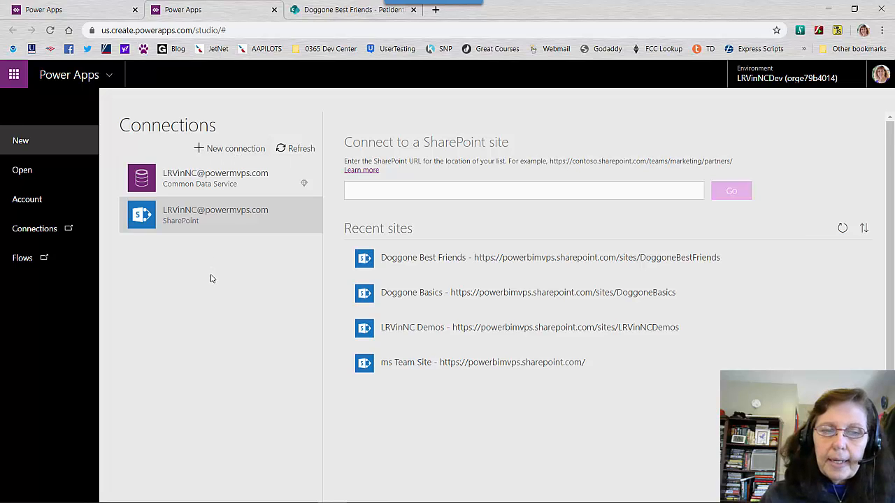
pyautogui.click(209, 217)
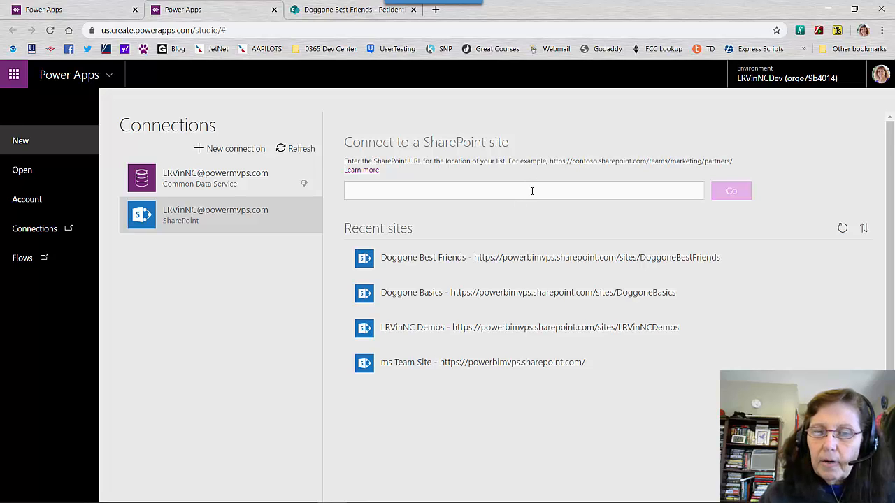
pyautogui.click(414, 263)
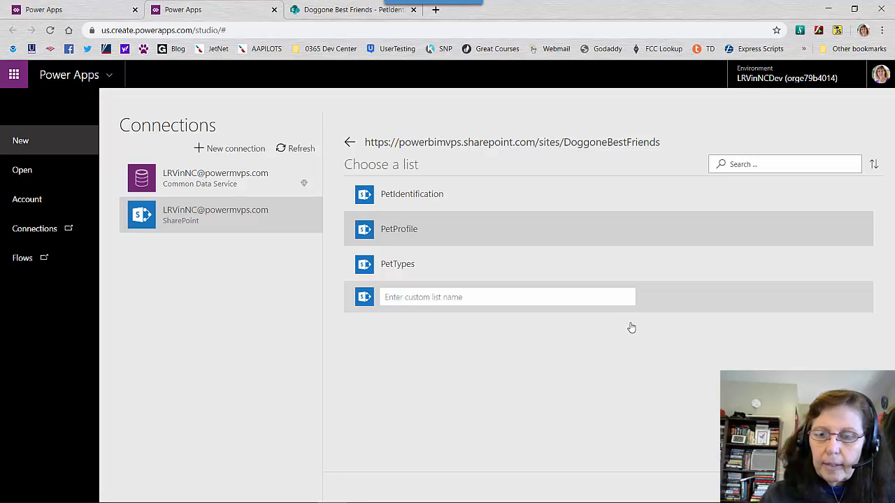
pyautogui.click(839, 487)
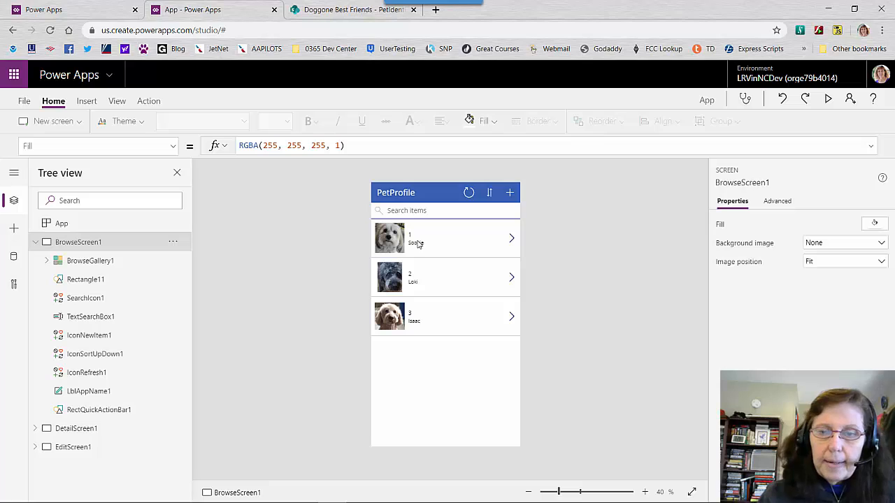
# Step: Change the text formula of the gallery's ID label, Subtitle1, to ThisItem.Breed
pyautogui.click(418, 243)
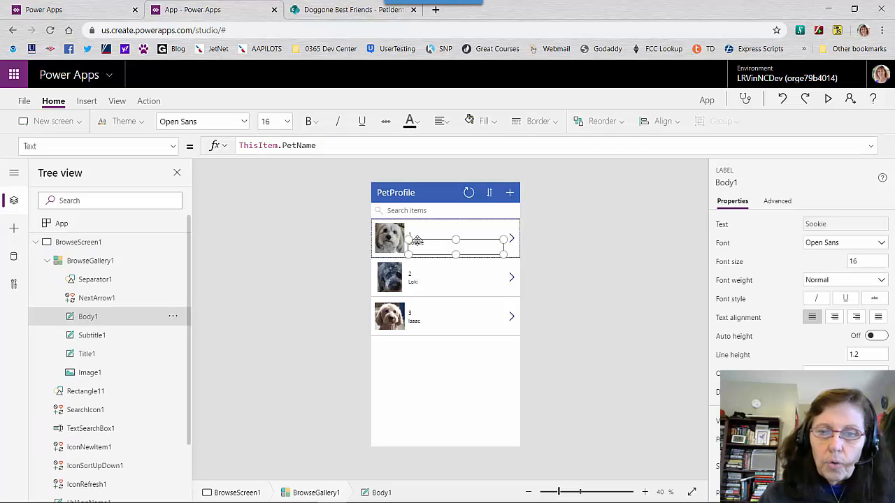
pyautogui.click(413, 234)
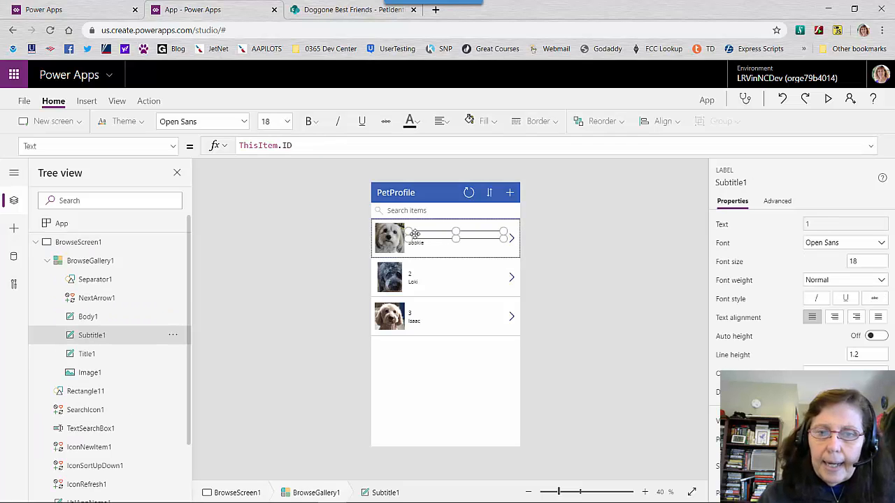
pyautogui.click(310, 145)
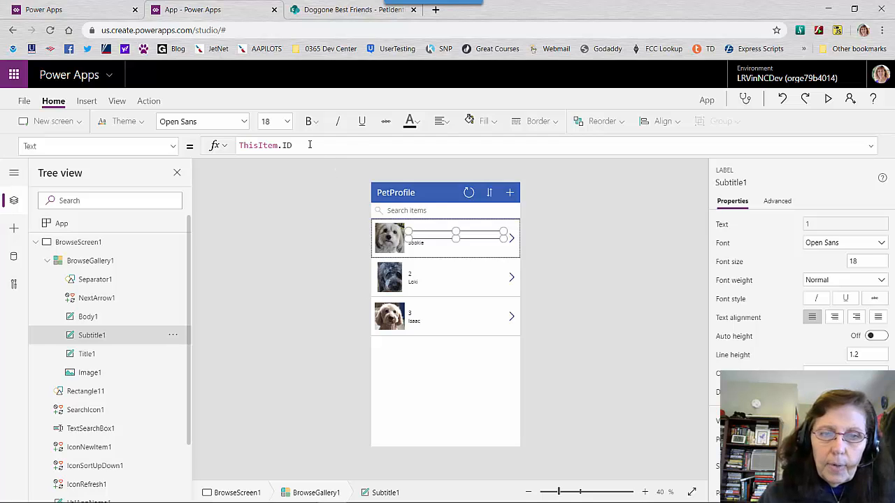
pyautogui.press('BackSpace')
pyautogui.press('BackSpace')
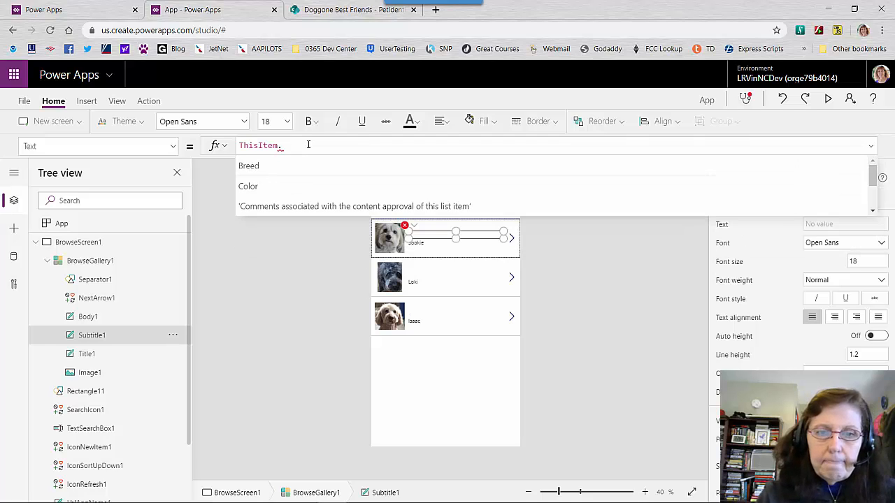
pyautogui.write('Br')
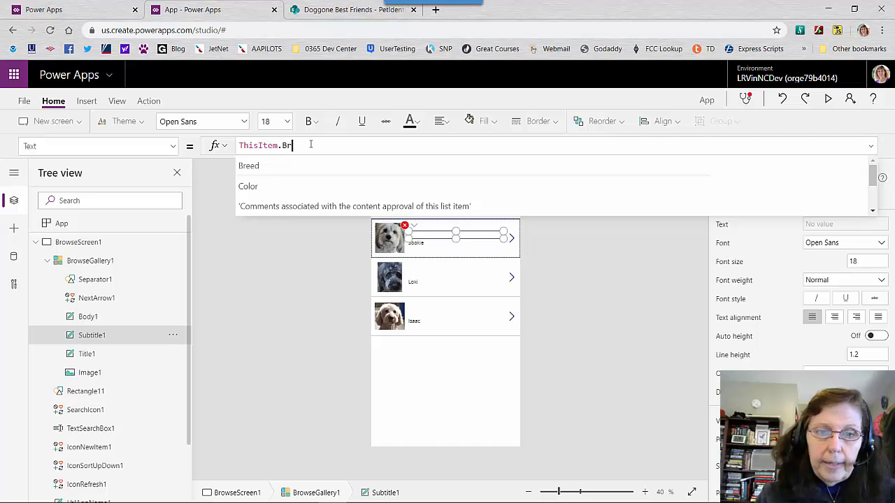
pyautogui.write('eed')
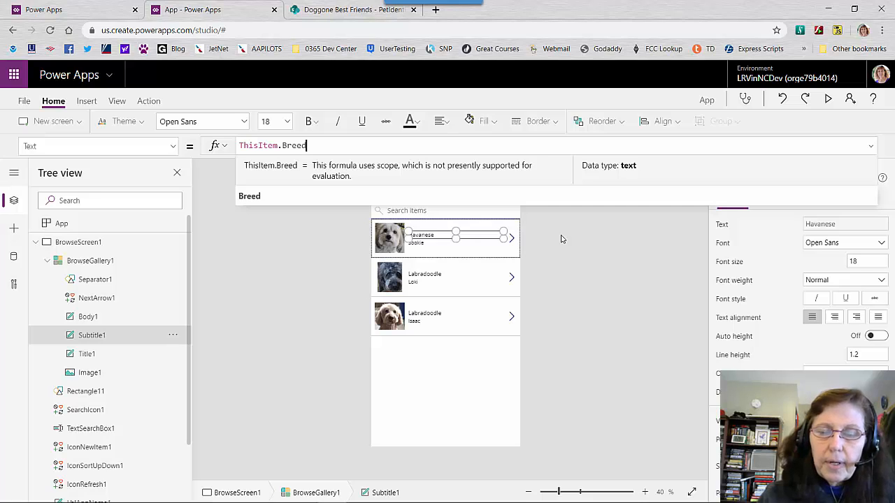
# Step: Make the gallery's pet name label bold and set its font size to 20
pyautogui.click(422, 245)
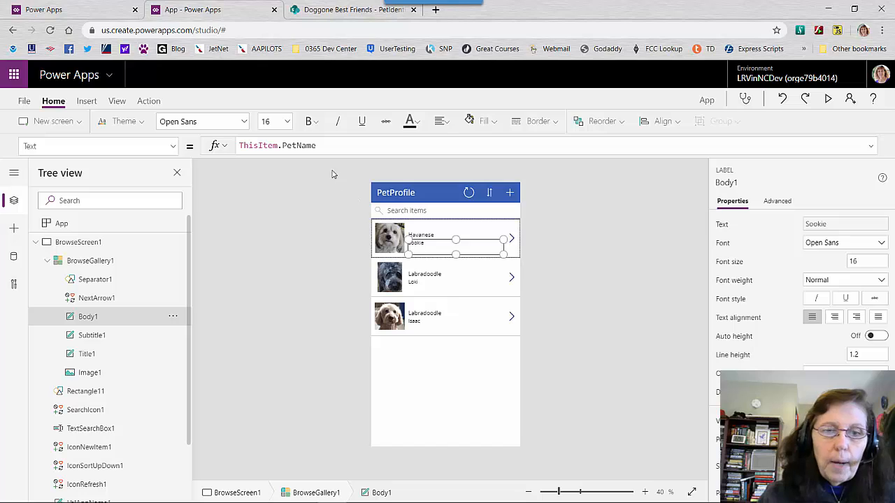
pyautogui.click(314, 125)
pyautogui.click(314, 124)
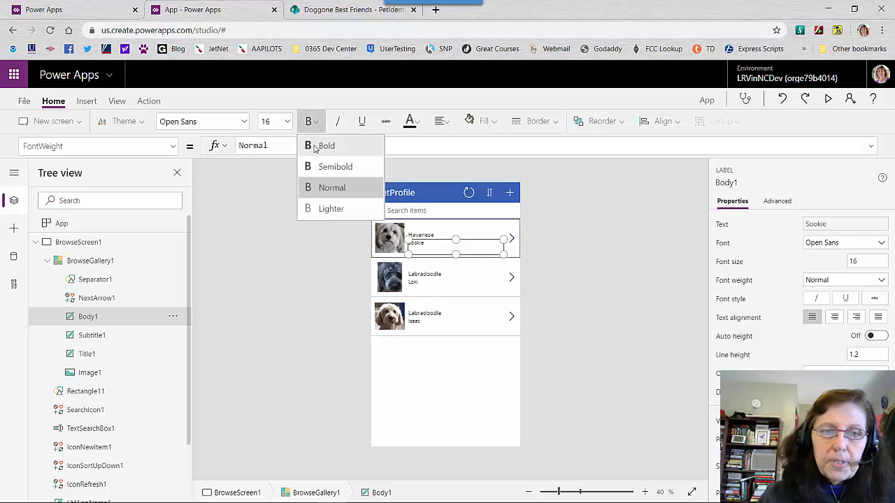
pyautogui.click(308, 146)
pyautogui.click(286, 121)
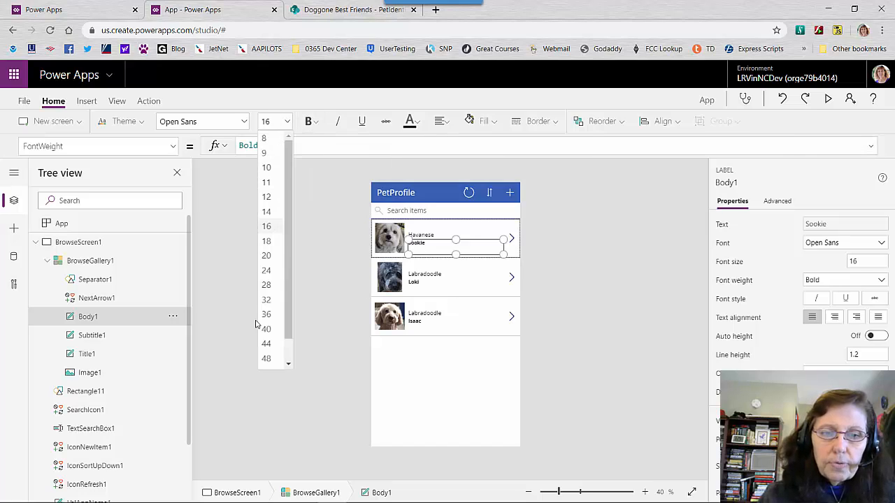
pyautogui.click(266, 249)
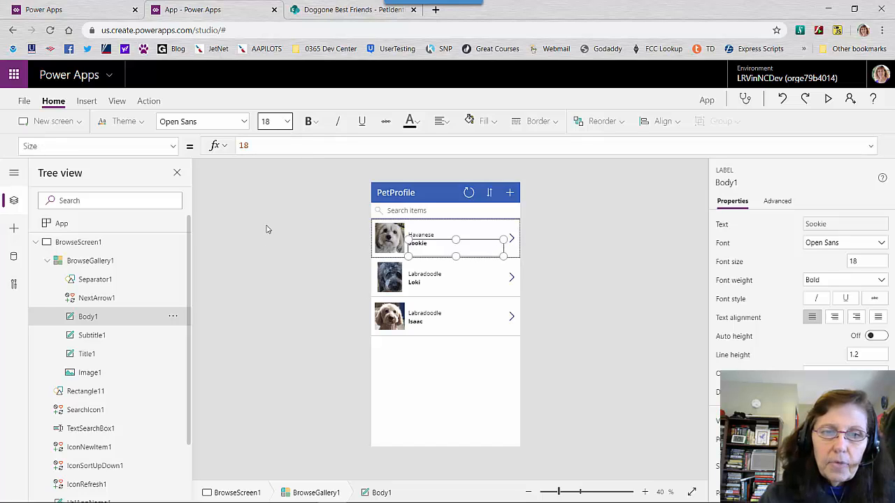
pyautogui.click(286, 121)
pyautogui.click(267, 256)
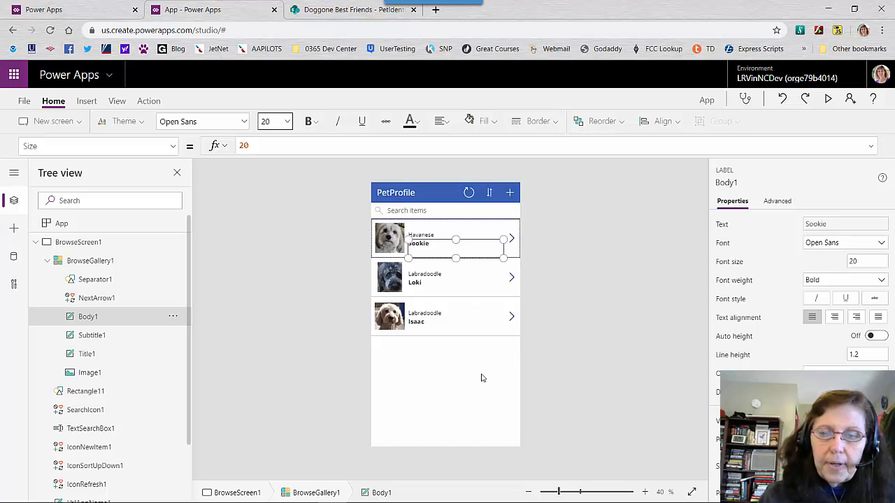
# Step: Inspect the Items formula of the browse gallery and the Image formula of its pet photo
pyautogui.click(514, 352)
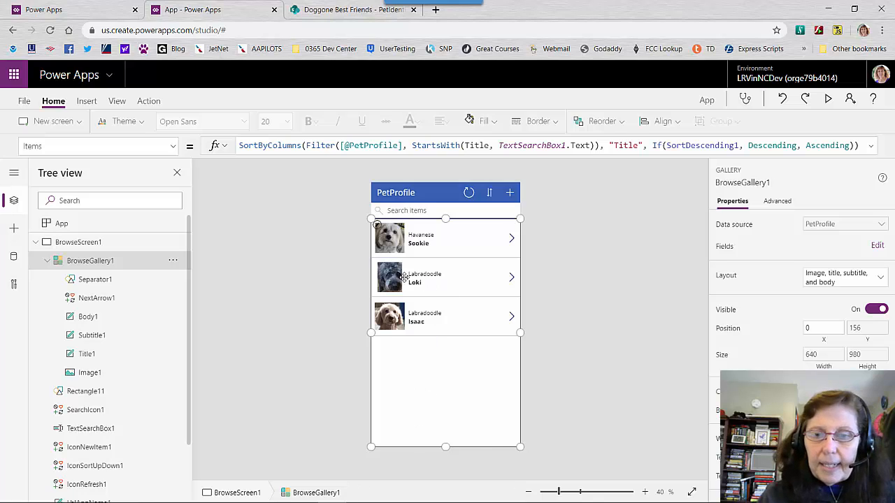
pyautogui.click(396, 250)
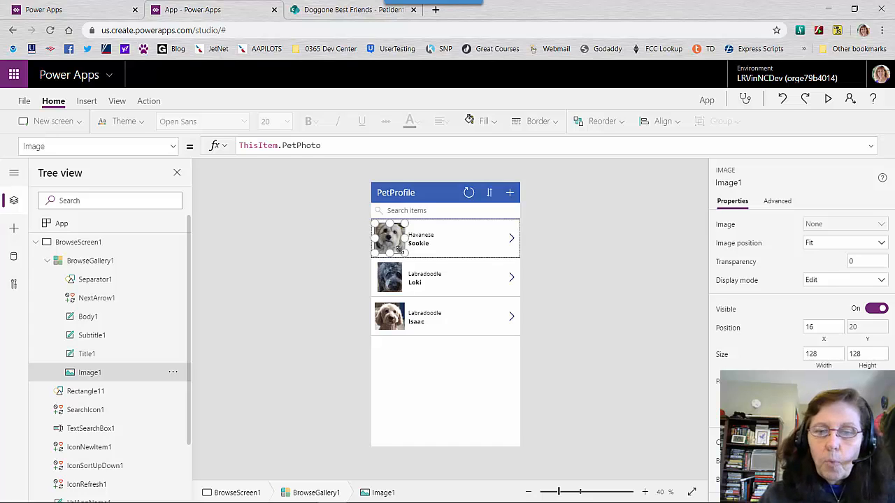
# Step: Preview the app and open the detail record of the Havanese named Sookie
pyautogui.click(829, 103)
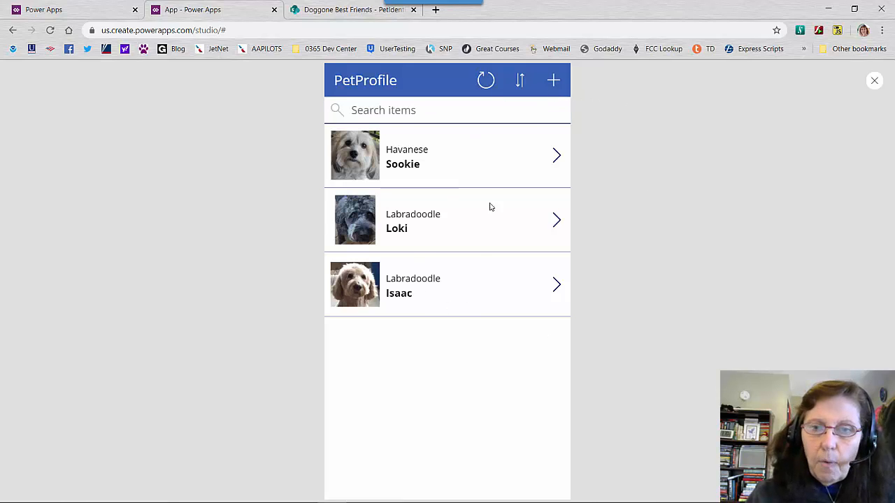
pyautogui.press('Escape')
pyautogui.click(830, 102)
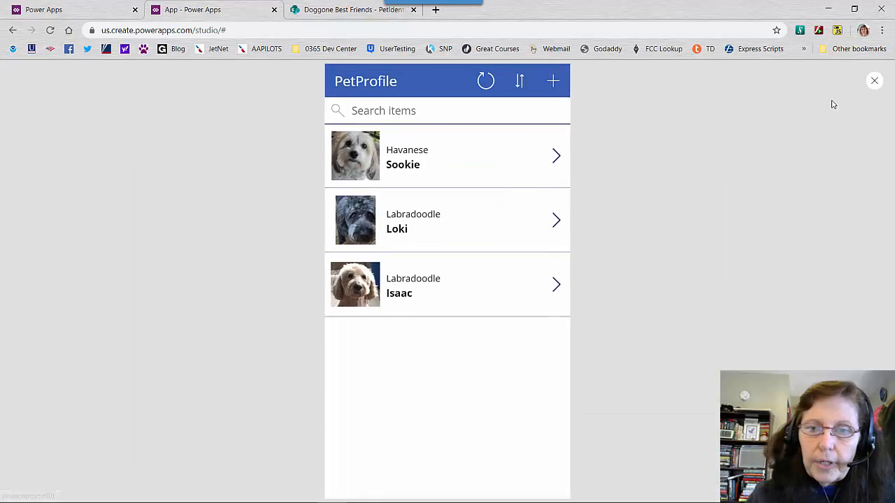
pyautogui.click(556, 163)
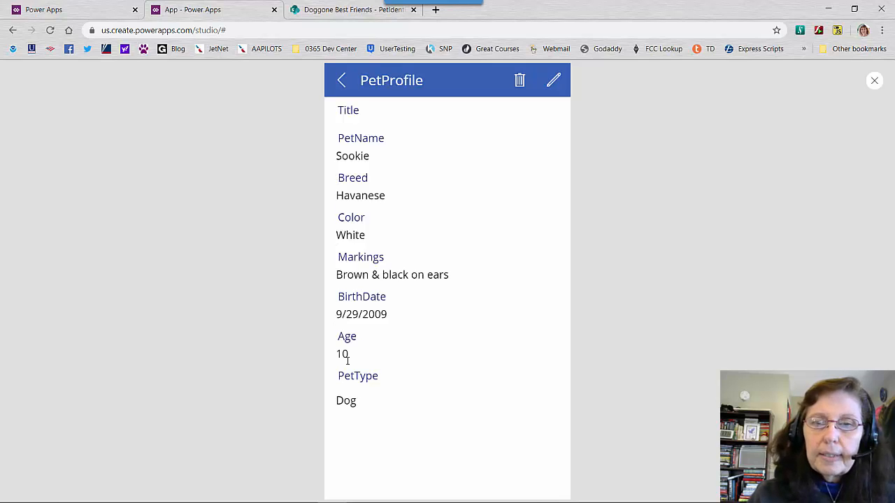
# Step: Edit Sookie's record in the preview, setting the Color to Off-White, and save it
pyautogui.click(553, 82)
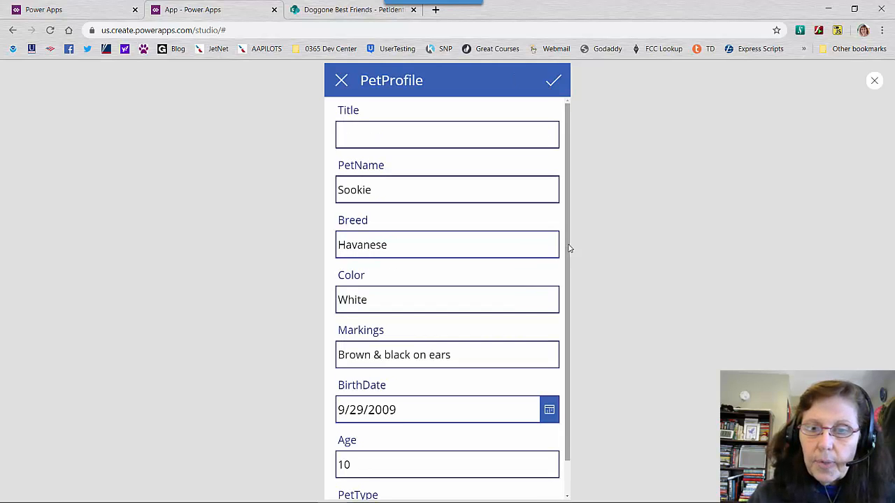
pyautogui.moveTo(567, 251); pyautogui.dragTo(556, 319)
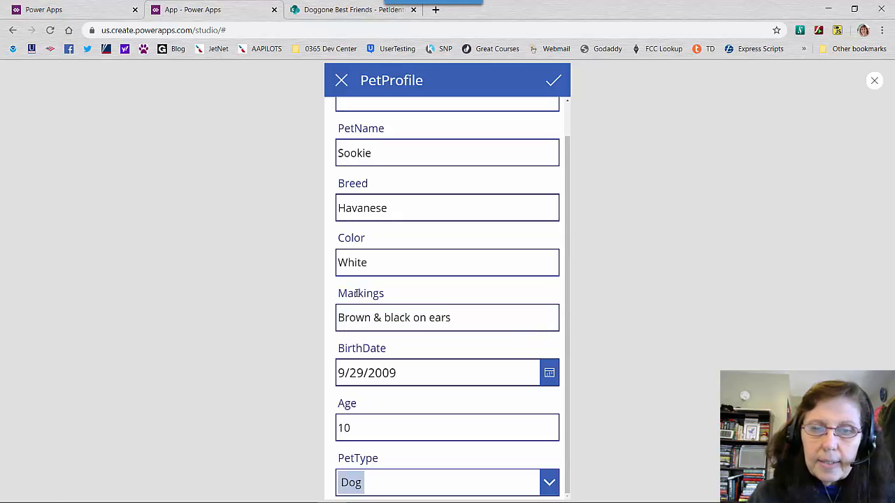
pyautogui.click(339, 265)
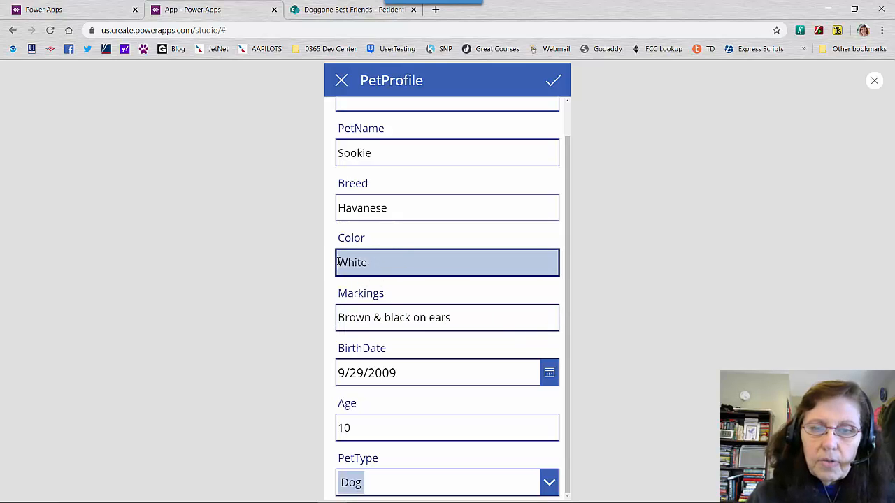
pyautogui.write('Off-')
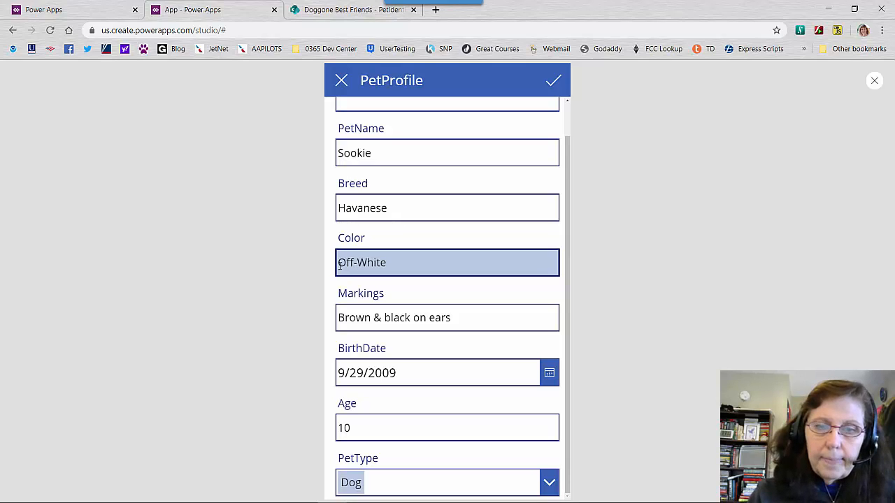
pyautogui.click(550, 83)
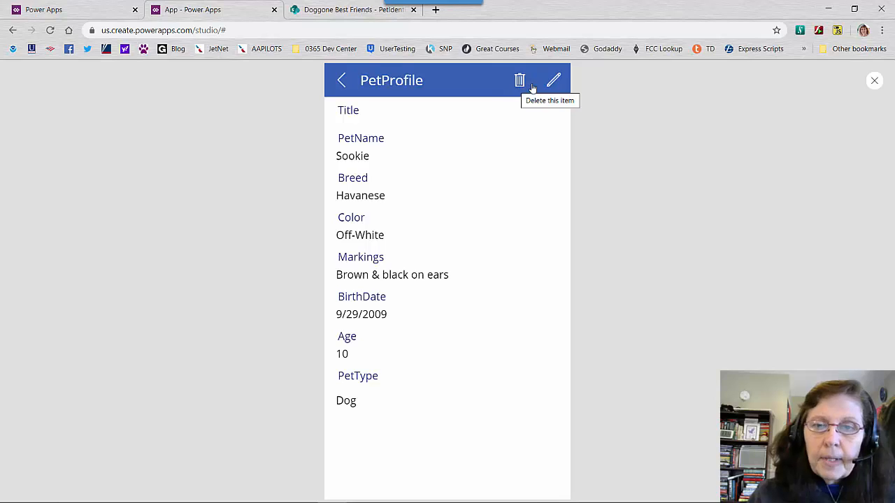
# Step: Exit the app preview from the pet list and collapse the controls under BrowseScreen1
pyautogui.click(340, 90)
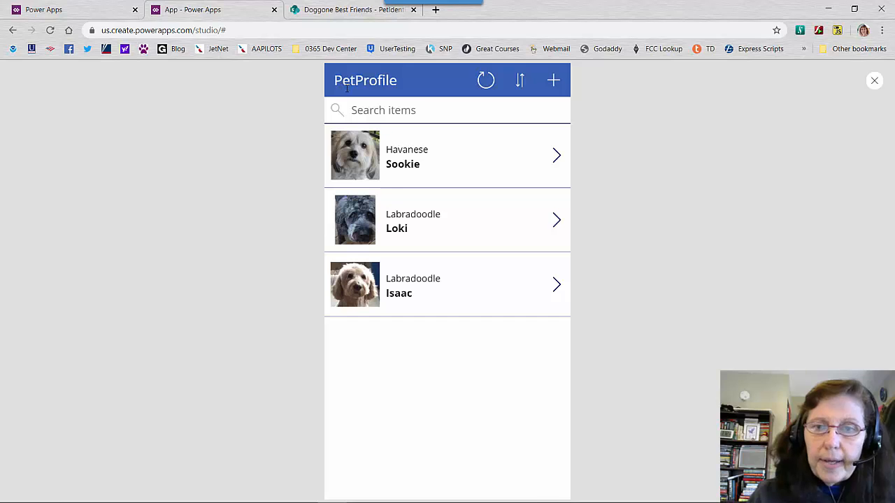
pyautogui.click(874, 81)
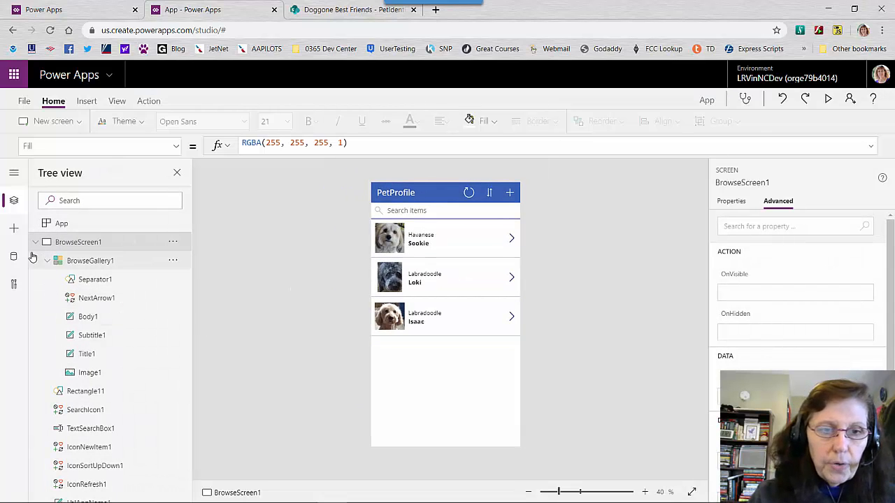
pyautogui.click(37, 243)
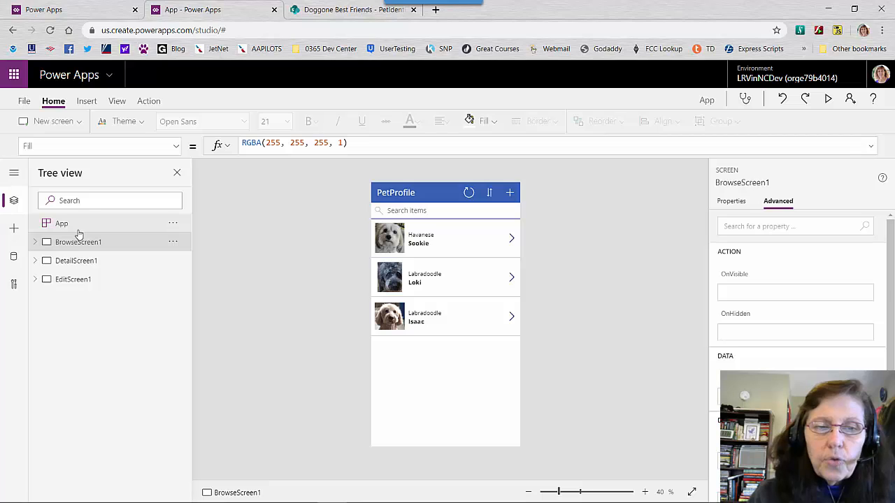
# Step: Examine the App object and the list of controls on BrowseScreen1, ending with BrowseGallery1 collapsed
pyautogui.click(119, 224)
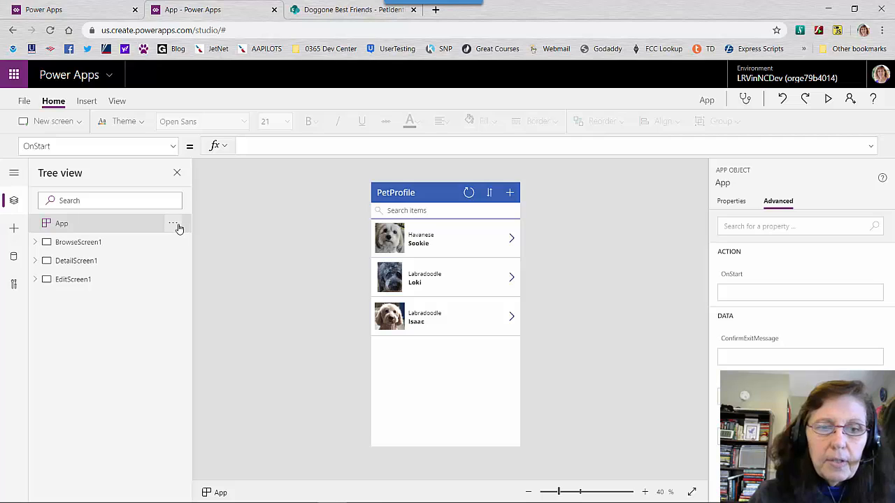
pyautogui.click(175, 224)
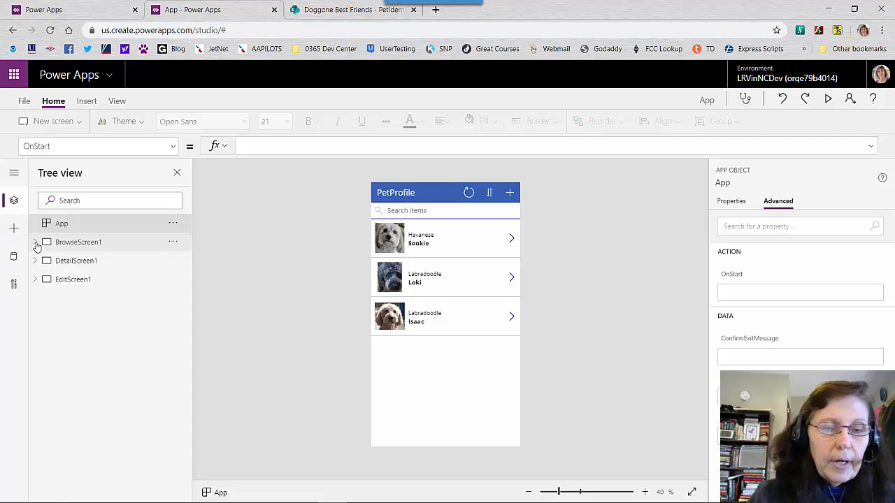
pyautogui.click(35, 242)
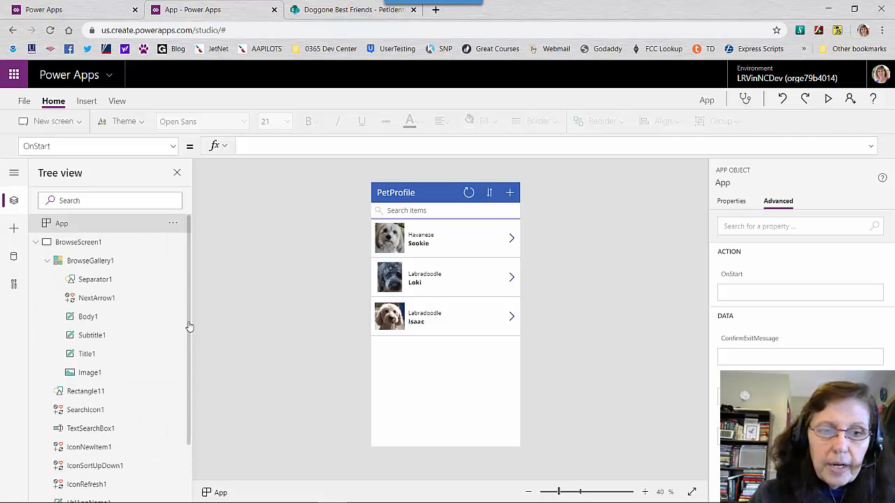
pyautogui.moveTo(188, 325); pyautogui.dragTo(182, 356)
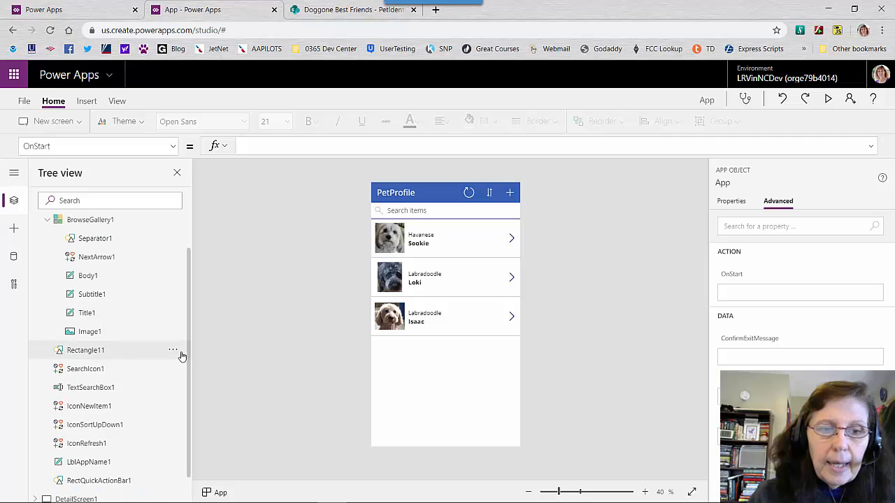
pyautogui.click(46, 224)
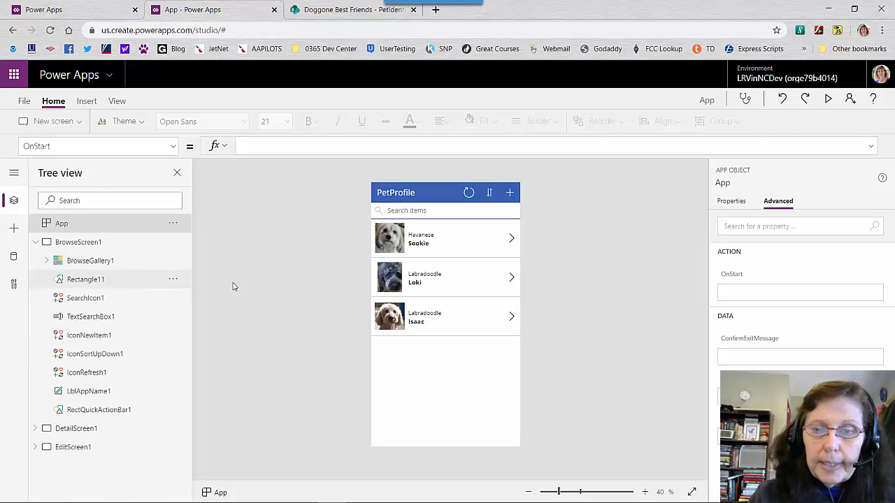
# Step: Inspect the browse gallery and its Separator1 and NextArrow1 controls
pyautogui.click(445, 333)
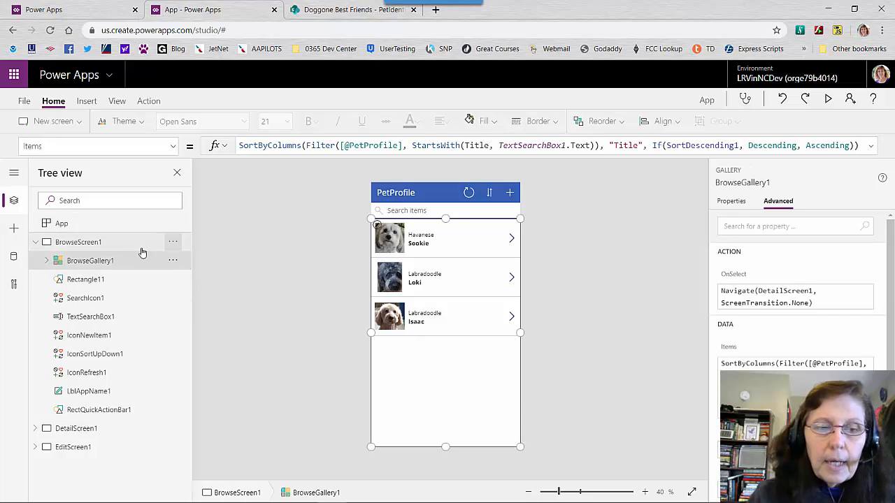
pyautogui.click(47, 261)
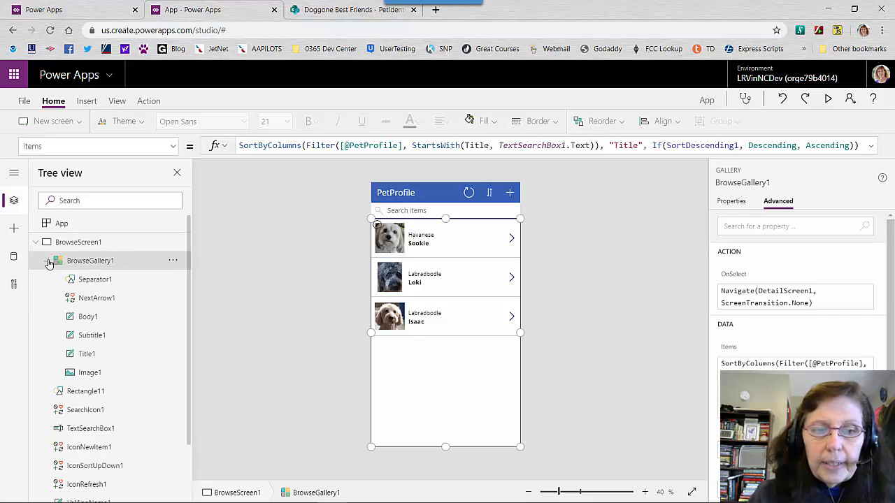
pyautogui.click(105, 284)
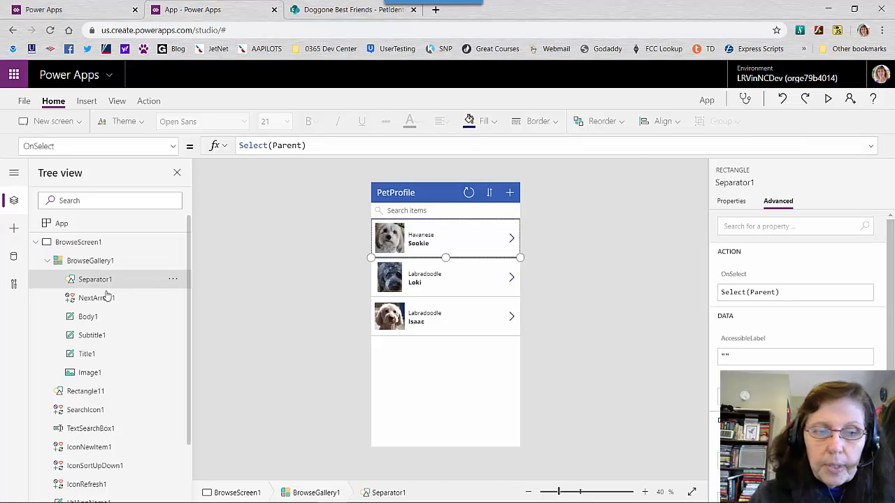
pyautogui.click(105, 303)
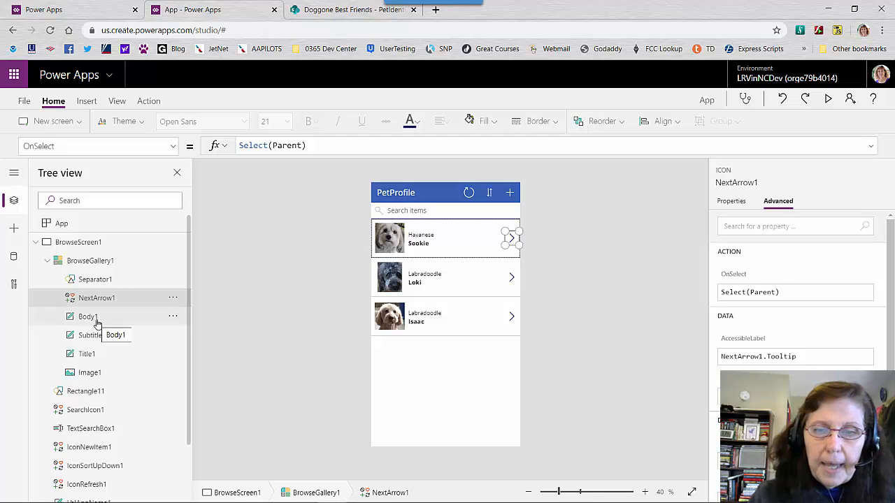
# Step: Rename the Body1 label in the browse gallery as lblPetName
pyautogui.click(97, 323)
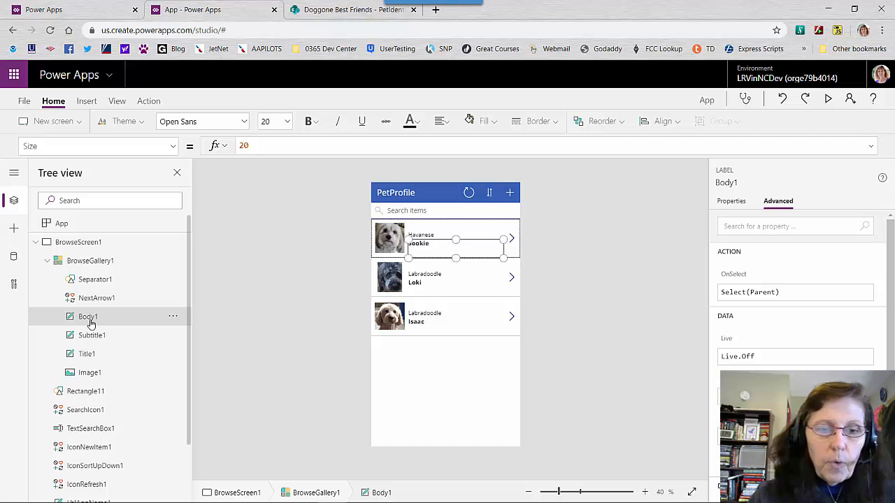
pyautogui.doubleClick(90, 323)
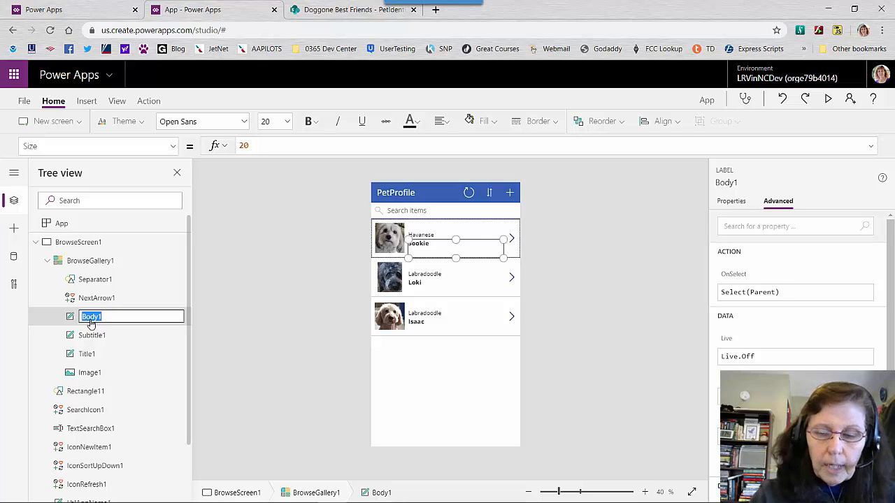
pyautogui.press('BackSpace')
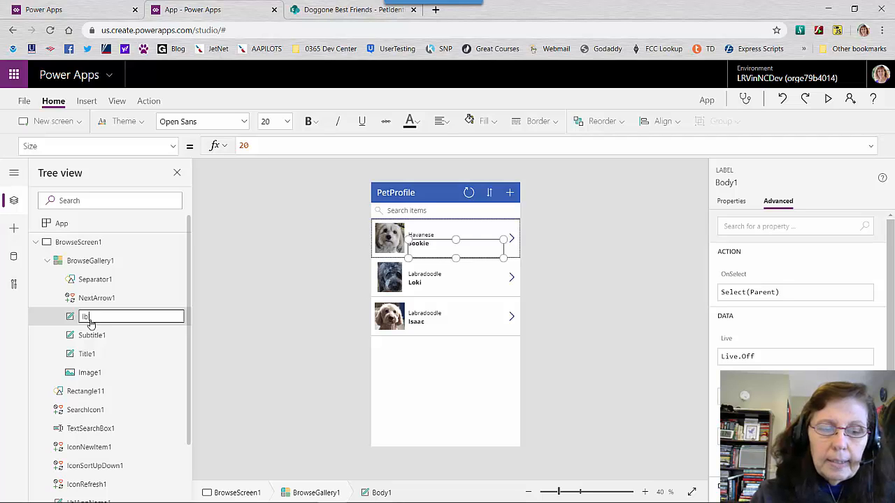
pyautogui.write('lblPetName')
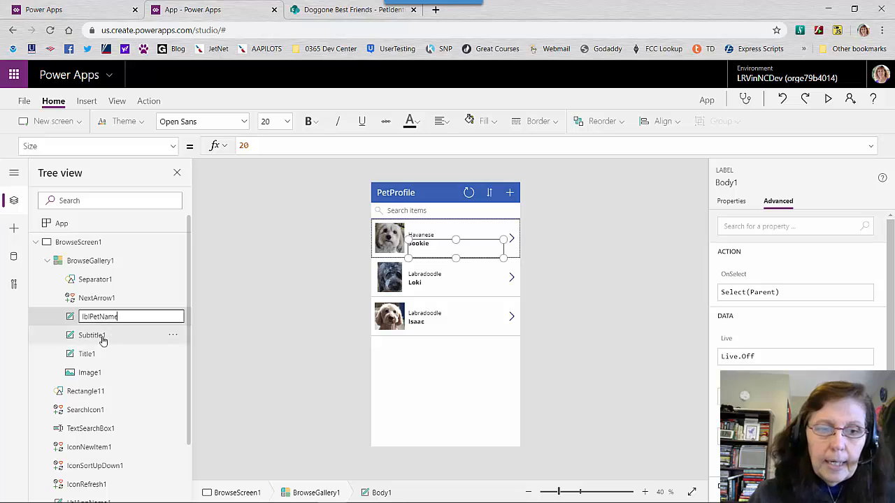
pyautogui.click(103, 340)
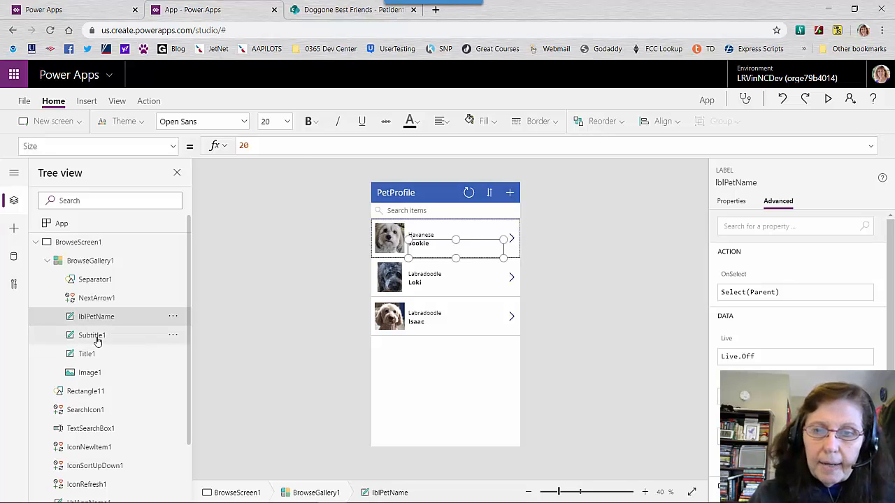
# Step: Rename the Subtitle1 label in the browse gallery as lblBreed
pyautogui.click(97, 341)
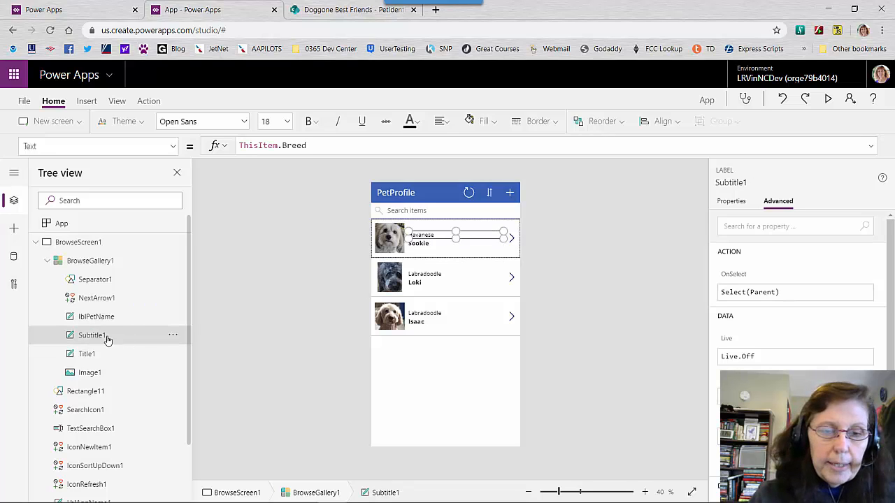
pyautogui.doubleClick(93, 342)
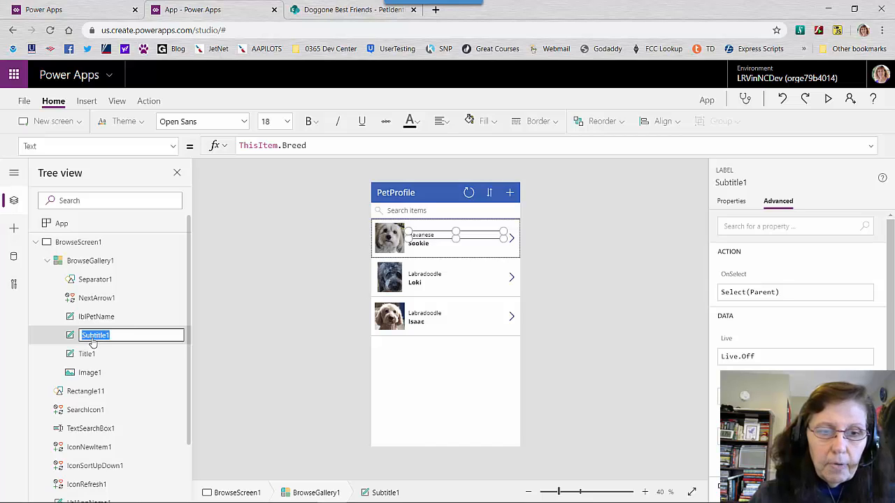
pyautogui.write('lb')
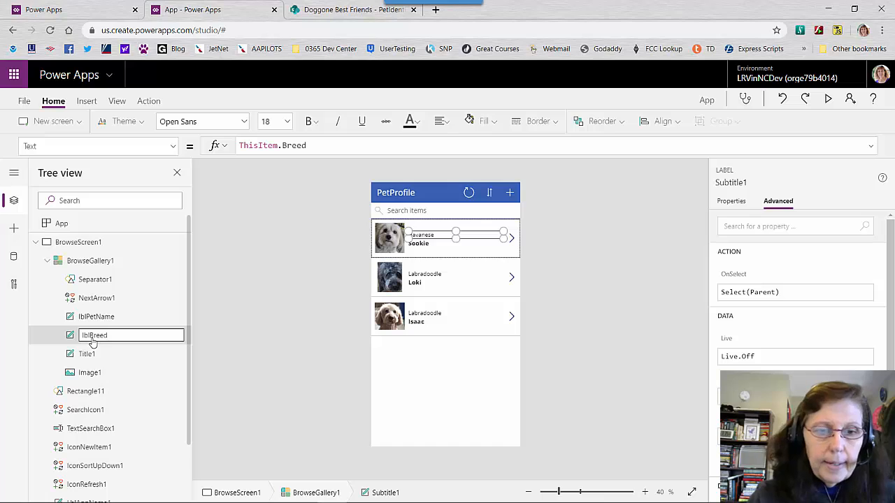
pyautogui.write('lBreed')
pyautogui.press('Return')
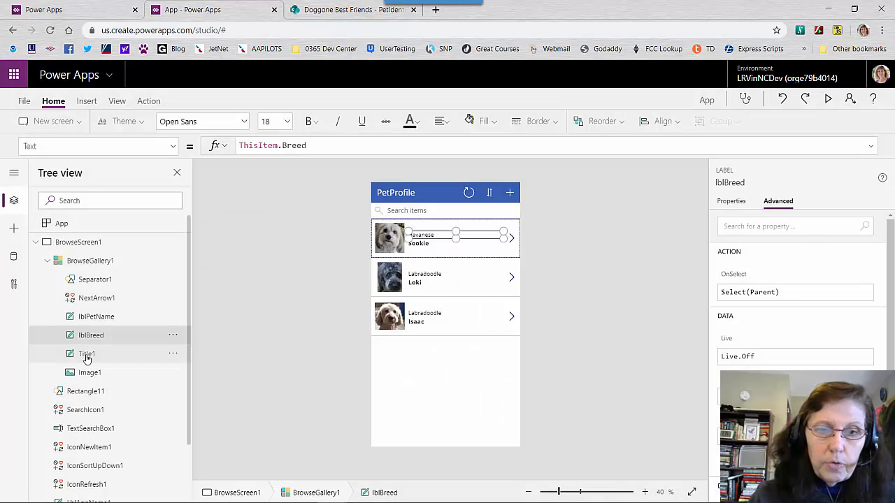
# Step: Try to delete the unused Title1 label from the browse gallery
pyautogui.click(87, 356)
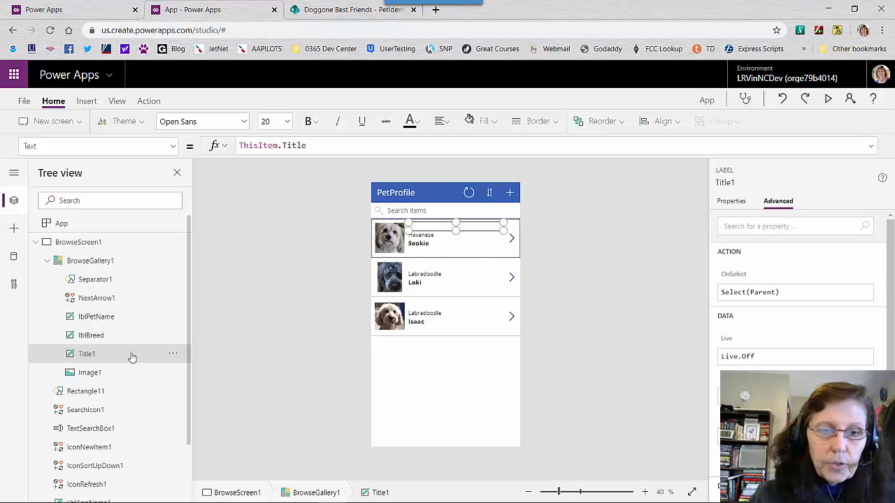
pyautogui.click(178, 360)
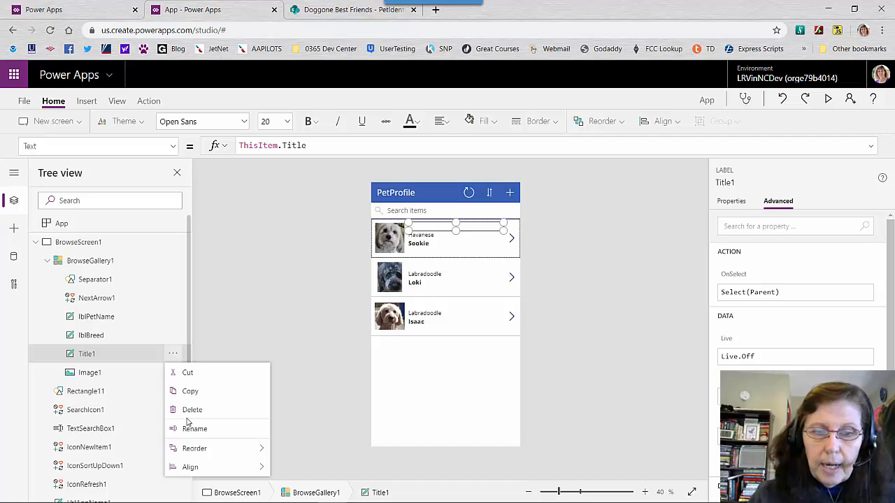
pyautogui.click(114, 356)
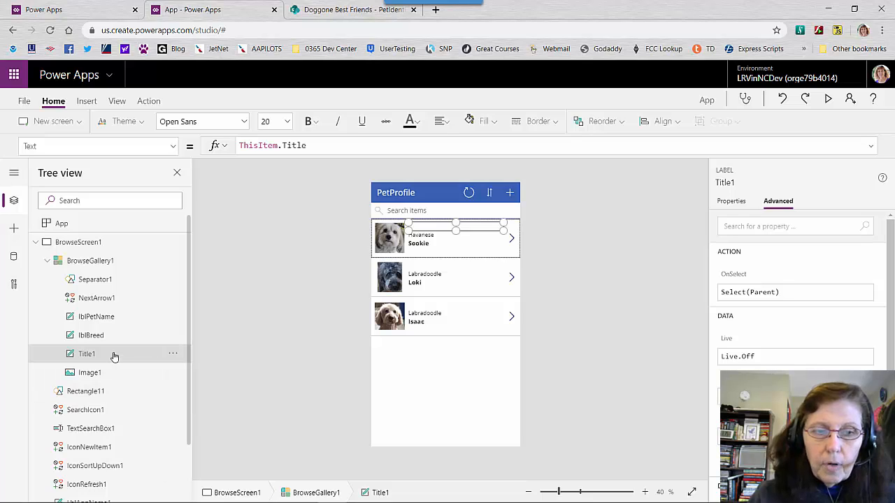
pyautogui.press('Delete')
pyautogui.click(114, 355)
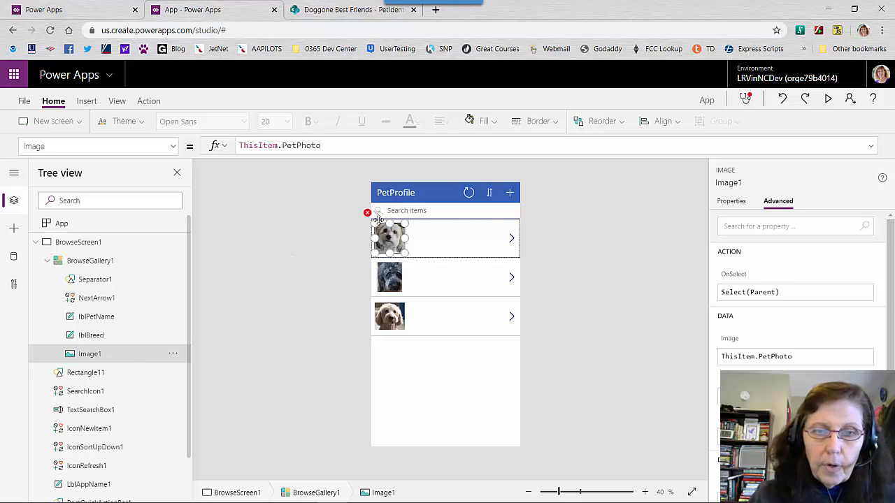
# Step: Trace the browse gallery's formula error to its source and inspect the X formula of lblBreed
pyautogui.moveTo(368, 214)
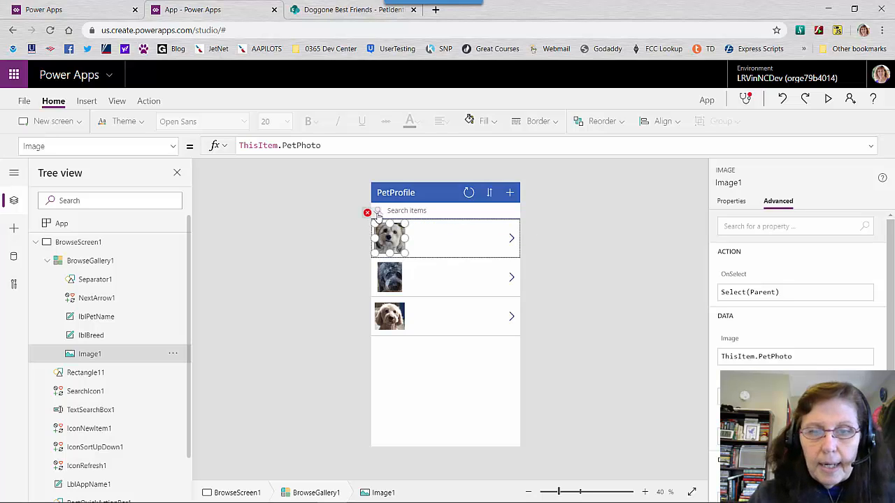
pyautogui.click(368, 213)
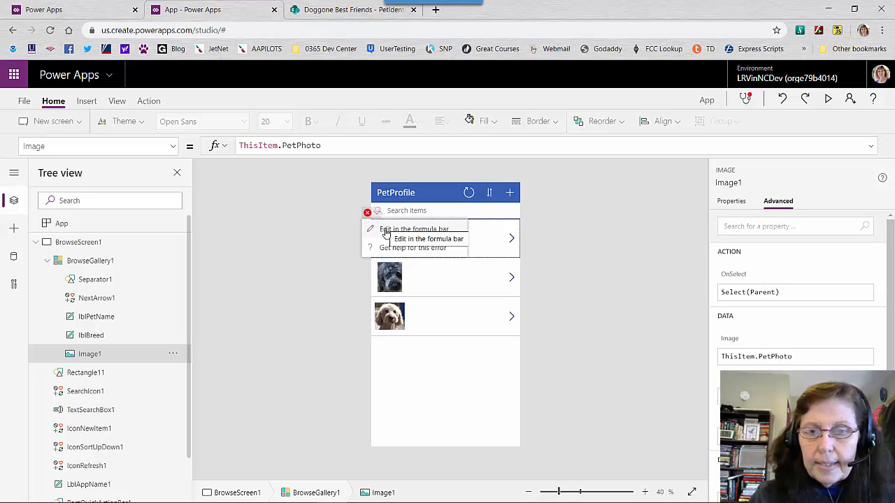
pyautogui.click(386, 231)
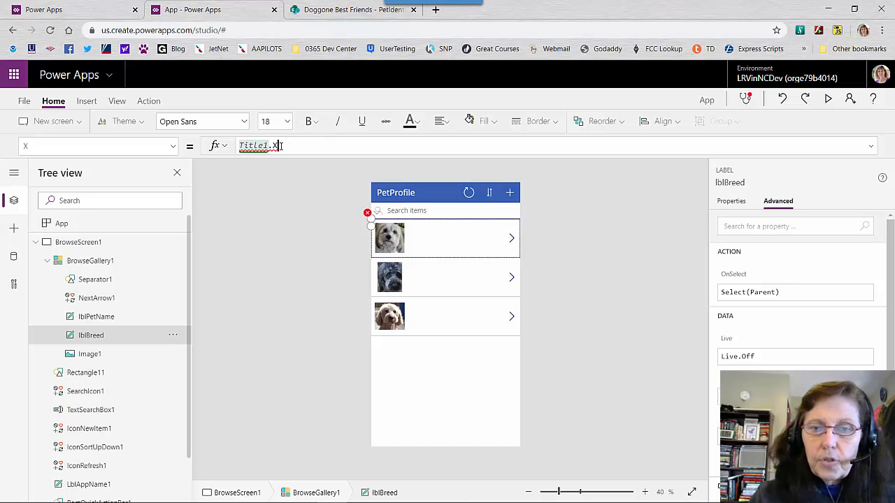
pyautogui.moveTo(282, 147); pyautogui.dragTo(241, 145)
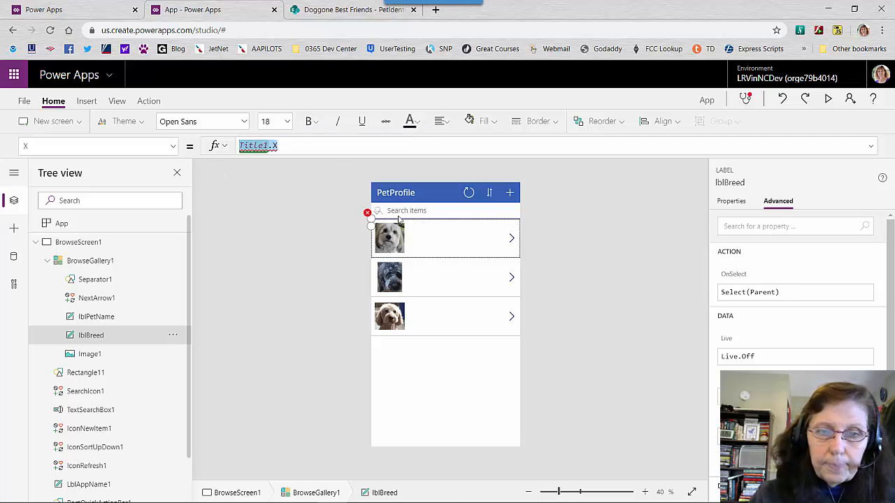
pyautogui.click(370, 217)
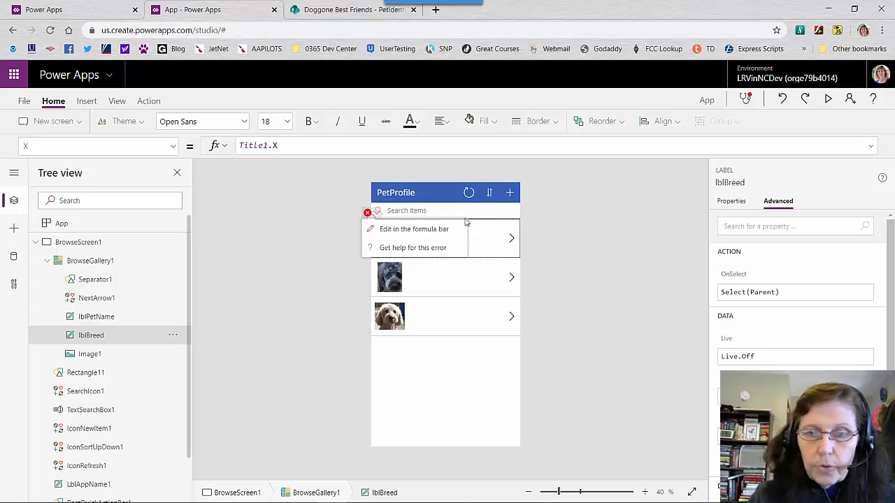
pyautogui.click(497, 384)
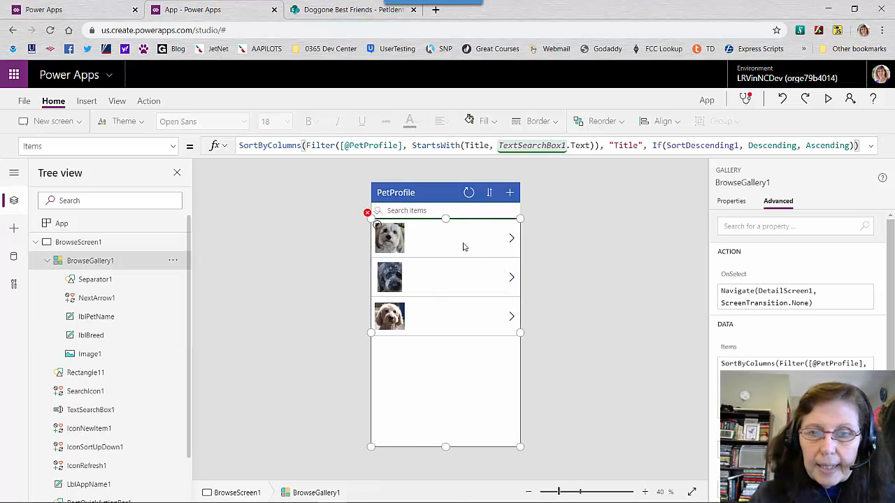
pyautogui.click(369, 213)
pyautogui.click(384, 229)
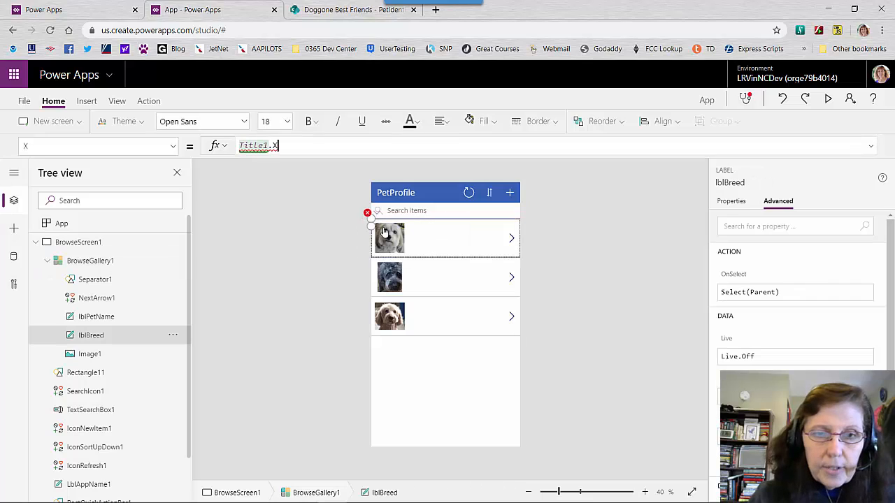
# Step: Review the X, Y and Width formulas of lblBreed and undo the deletion of the Title1 label
pyautogui.click(888, 146)
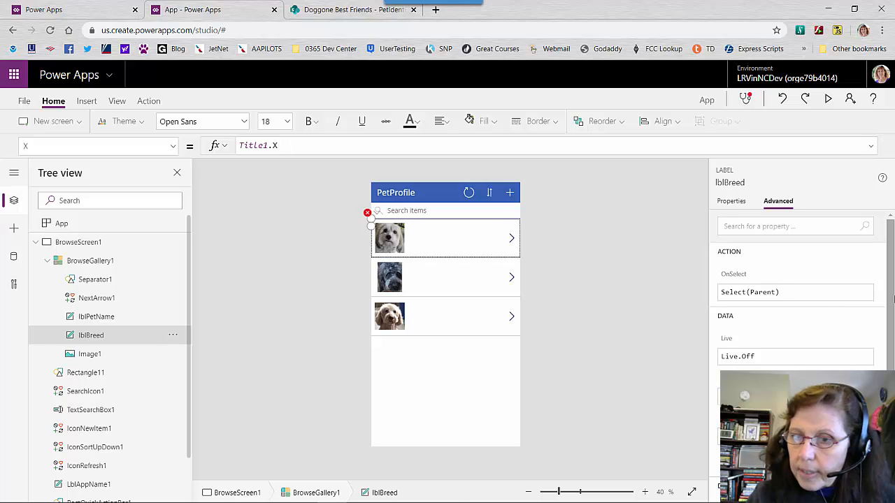
pyautogui.moveTo(893, 303); pyautogui.dragTo(891, 410)
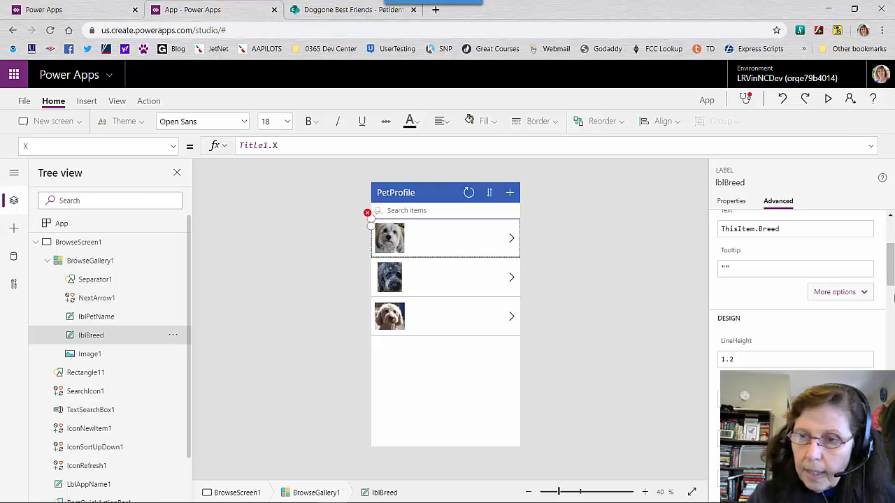
pyautogui.moveTo(894, 297); pyautogui.dragTo(891, 416)
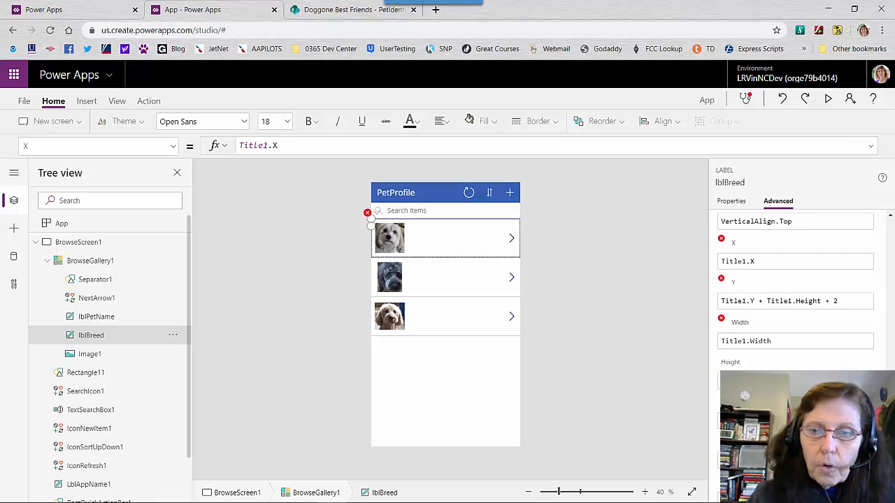
pyautogui.click(783, 100)
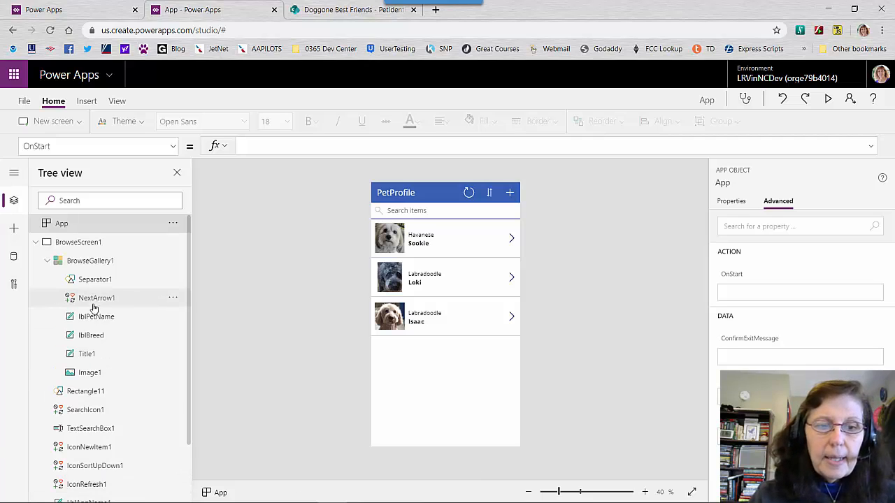
# Step: Rename the Image1 control in the browse gallery as imgPetPic
pyautogui.click(96, 377)
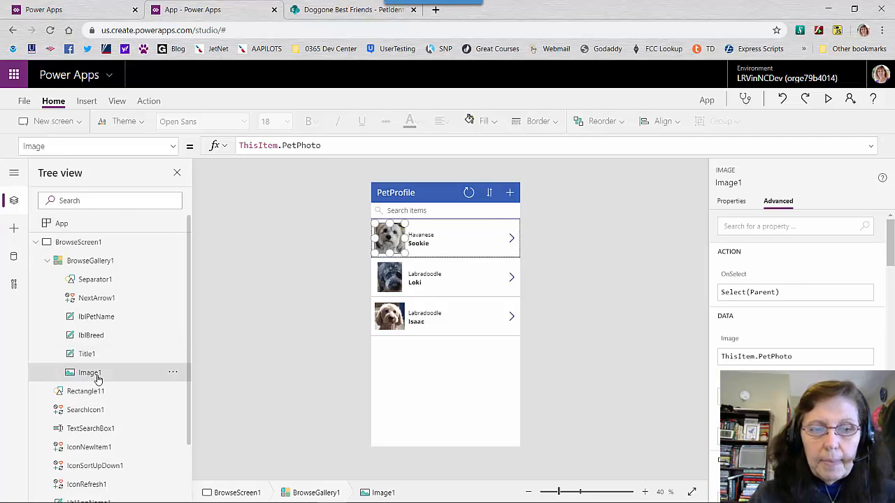
pyautogui.doubleClick(98, 378)
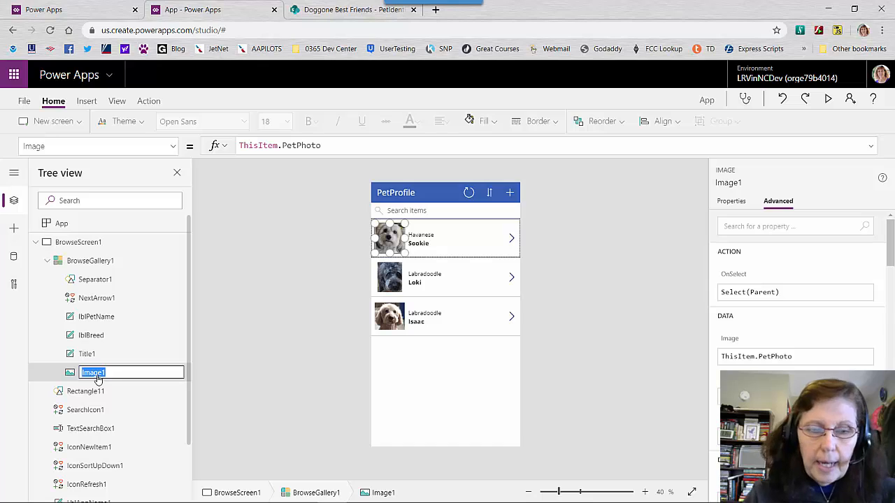
pyautogui.write('imgPetPic')
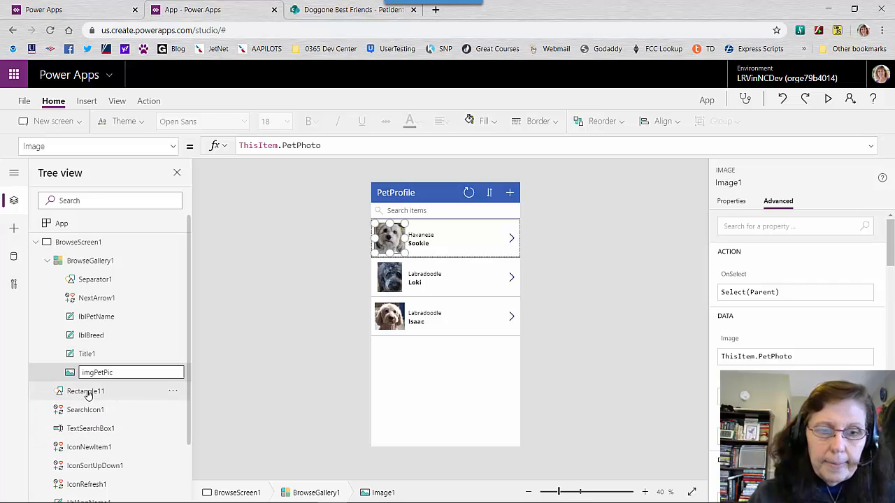
pyautogui.press('Escape')
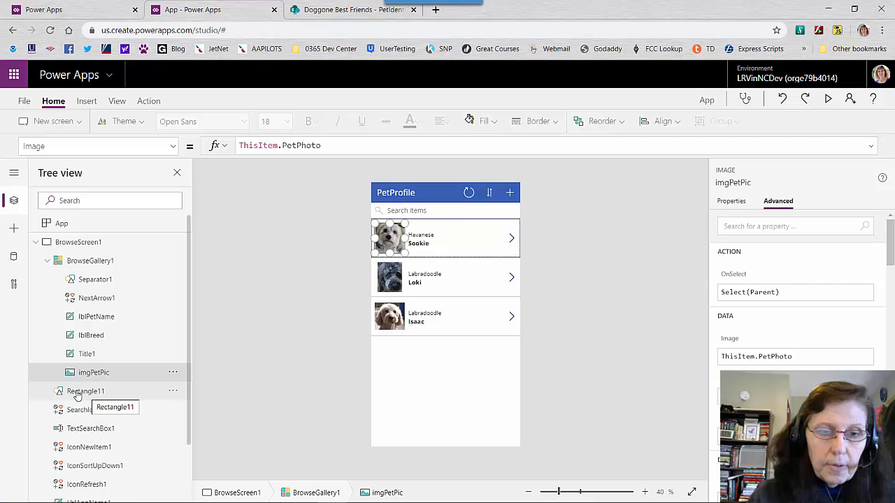
# Step: Examine the browse screen's rectangle, search, new-item and sort controls, including the sort icon's OnSelect and Tooltip formulas and the gallery's Items formula
pyautogui.click(79, 394)
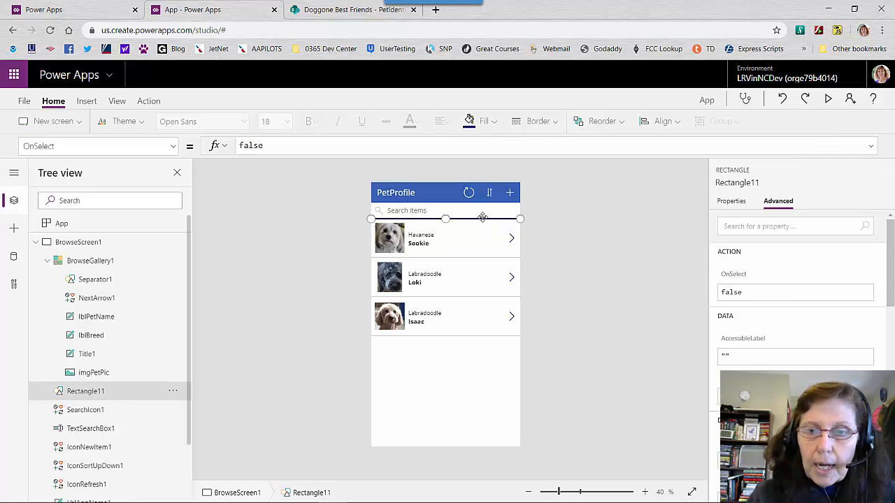
pyautogui.click(98, 410)
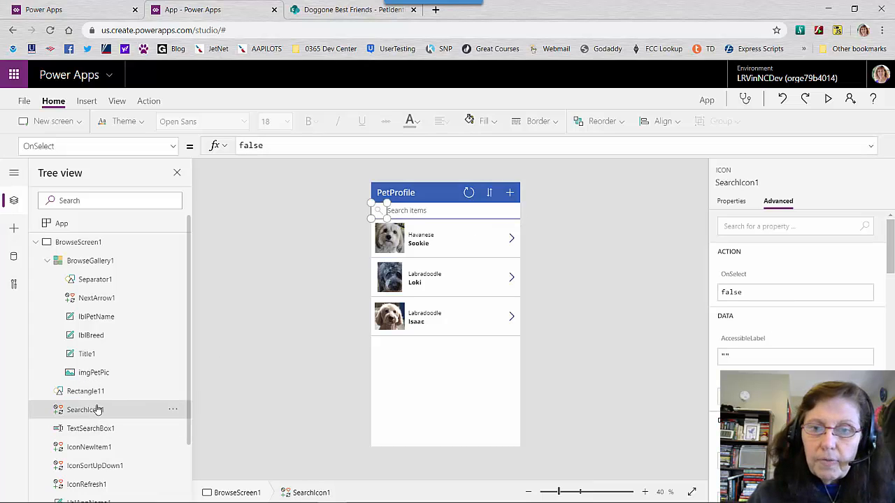
pyautogui.click(97, 449)
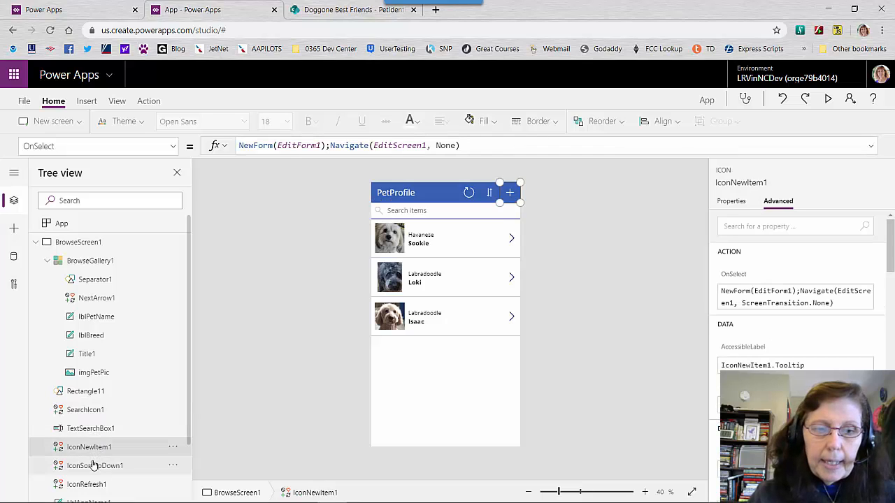
pyautogui.click(93, 465)
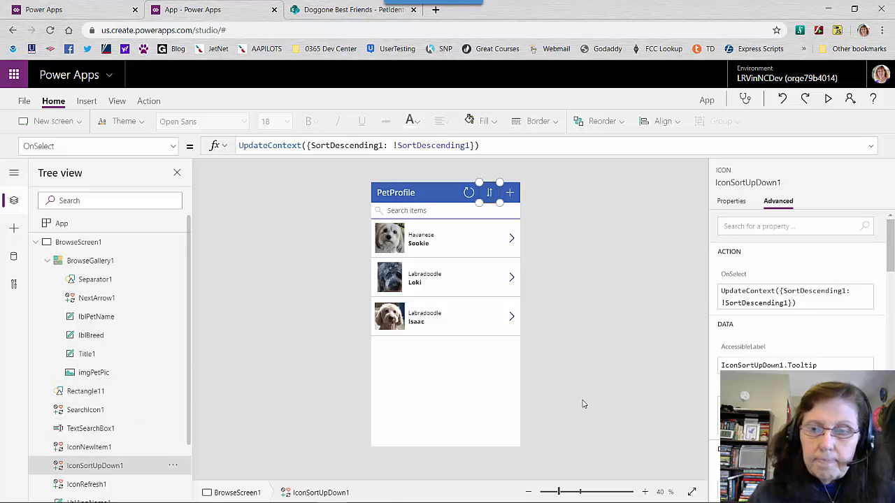
pyautogui.click(808, 303)
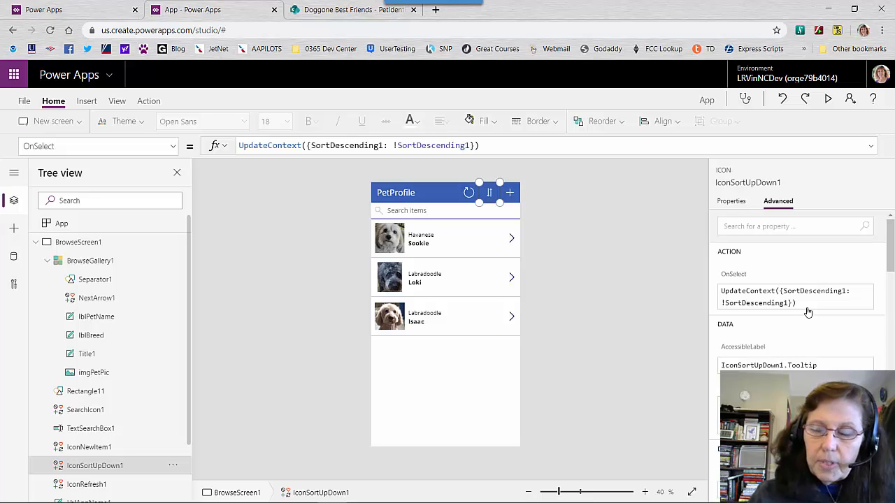
pyautogui.moveTo(890, 245); pyautogui.dragTo(890, 267)
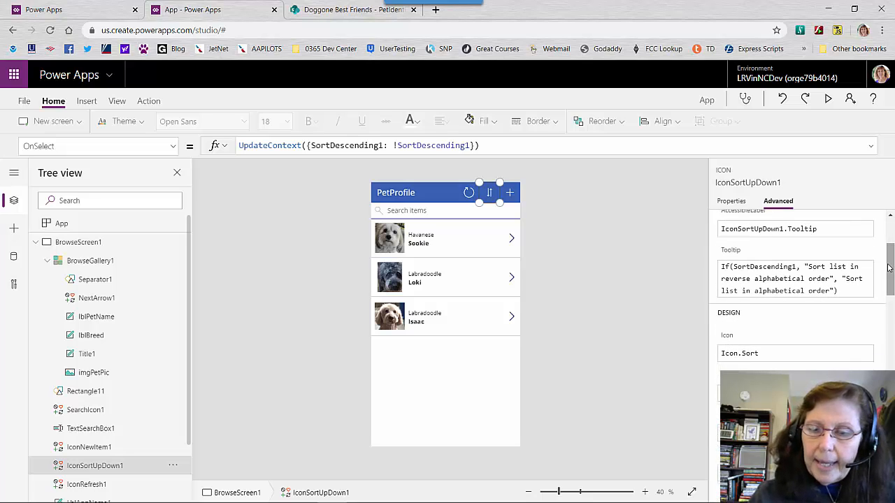
pyautogui.click(482, 223)
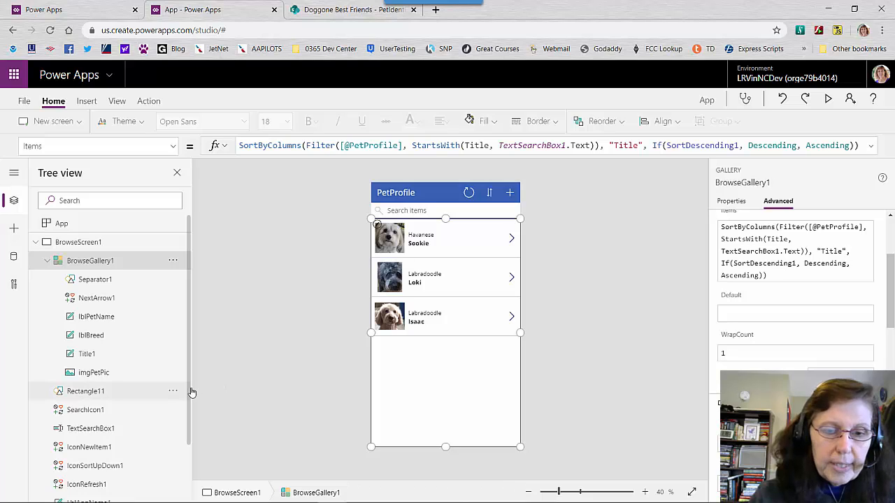
pyautogui.scroll(-1, 174, 486)
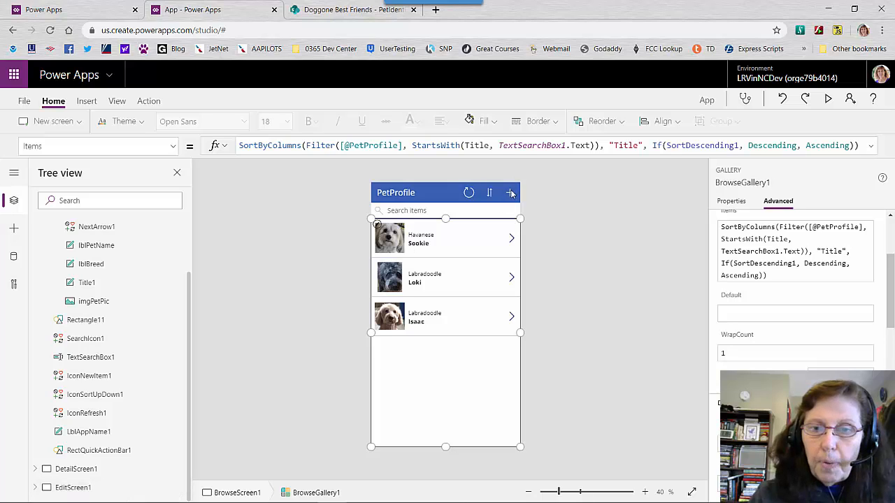
# Step: Preview the app and start a new pet record with BugsBunny as the PetName
pyautogui.click(833, 104)
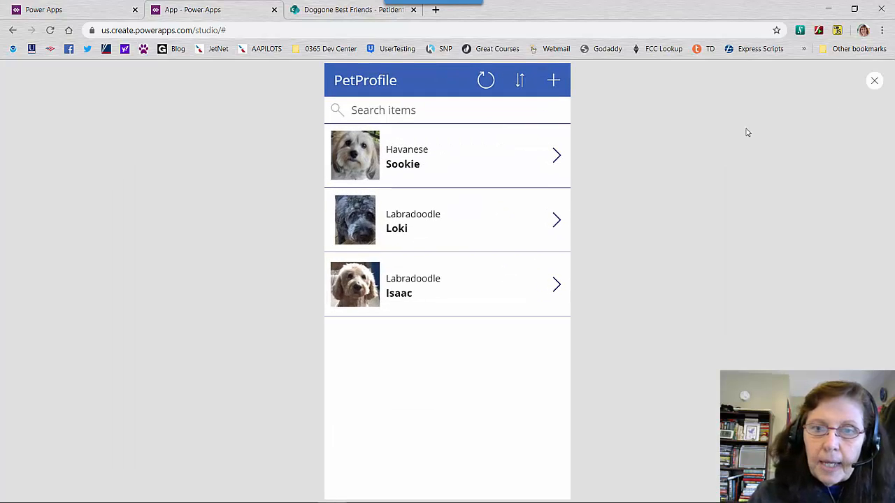
pyautogui.click(555, 84)
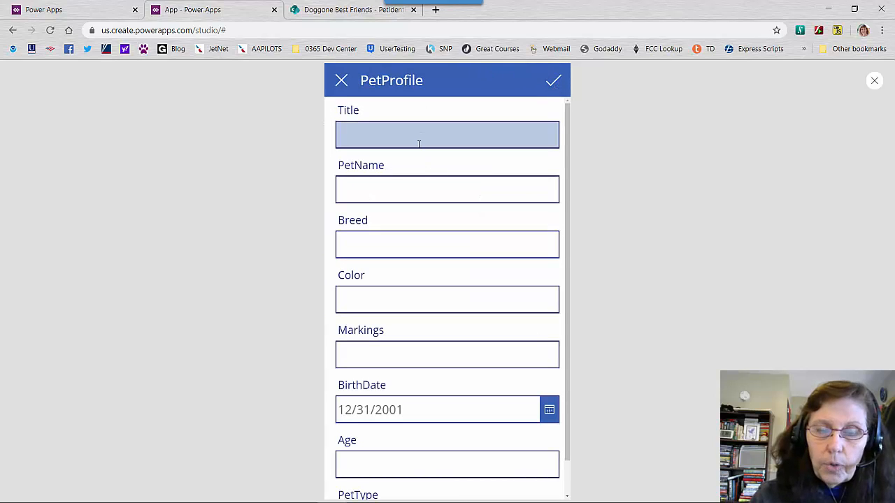
pyautogui.click(412, 191)
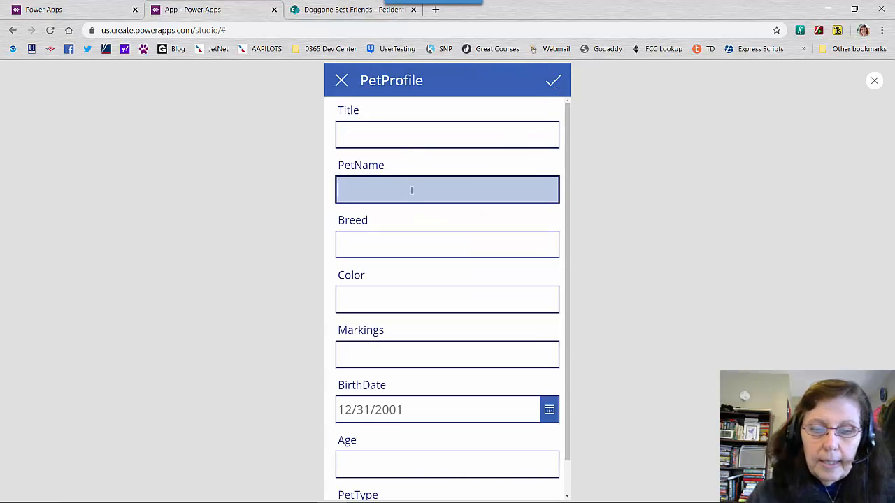
pyautogui.write('B')
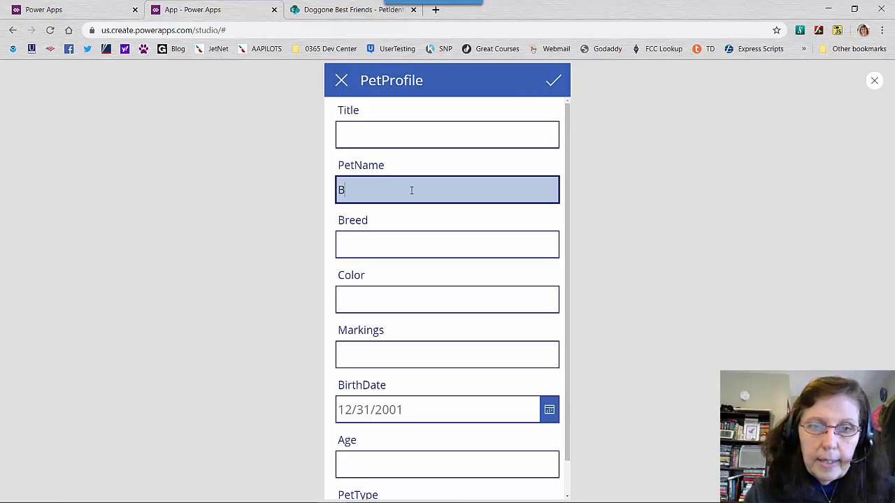
pyautogui.press('BackSpace')
pyautogui.write('Bugs')
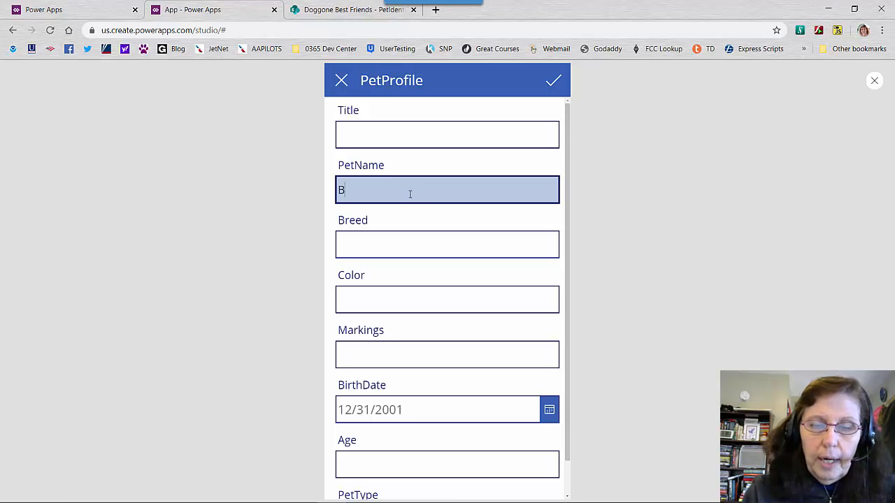
pyautogui.write('Bunny')
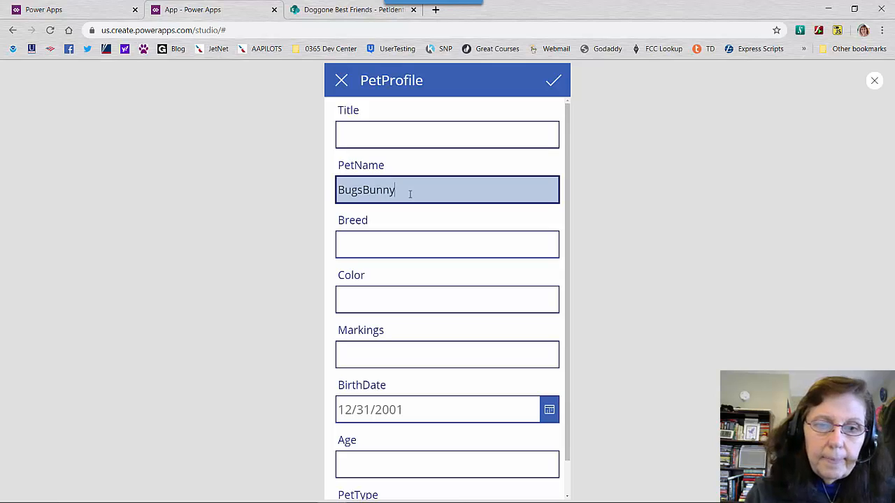
pyautogui.press('Tab')
# Step: Fill in the new record's Breed as Dutch, Color as Black & White and Markings as None
pyautogui.click(420, 243)
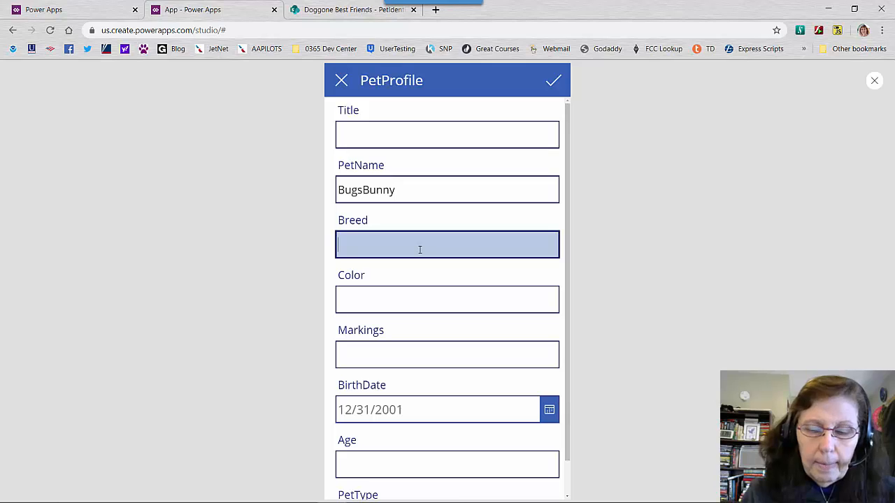
pyautogui.write('Dutch')
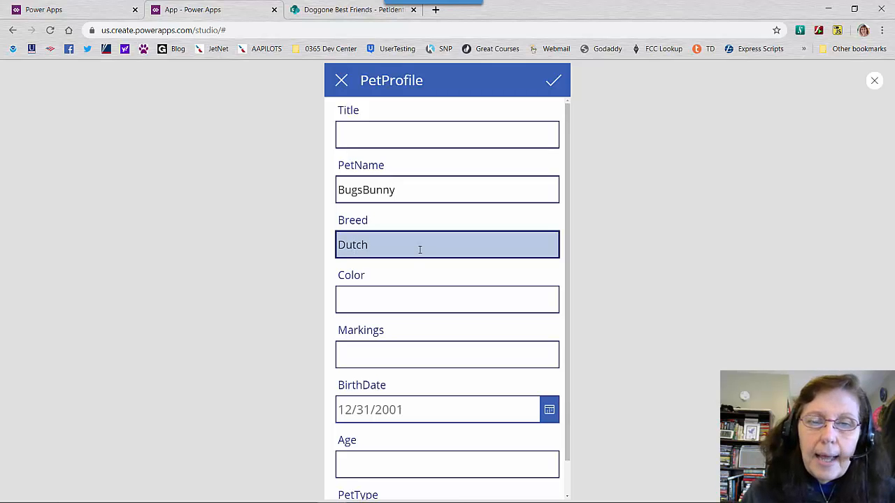
pyautogui.click(377, 299)
pyautogui.write('Bl')
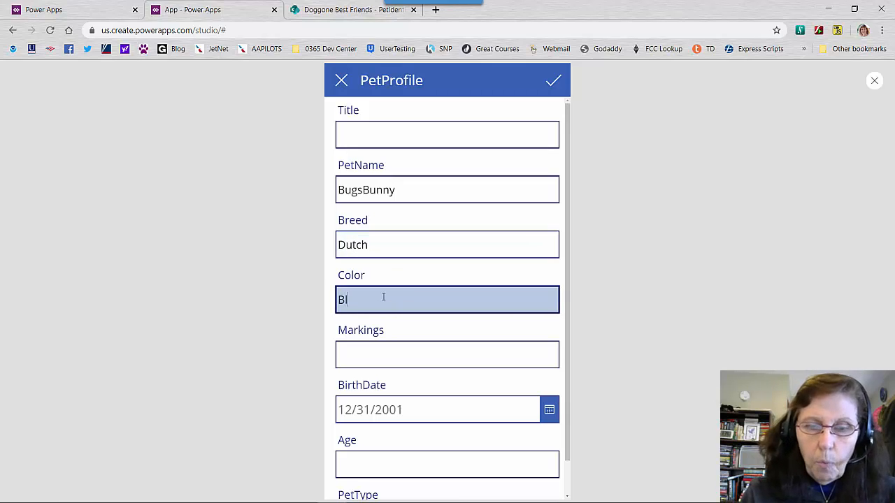
pyautogui.write('ack & White')
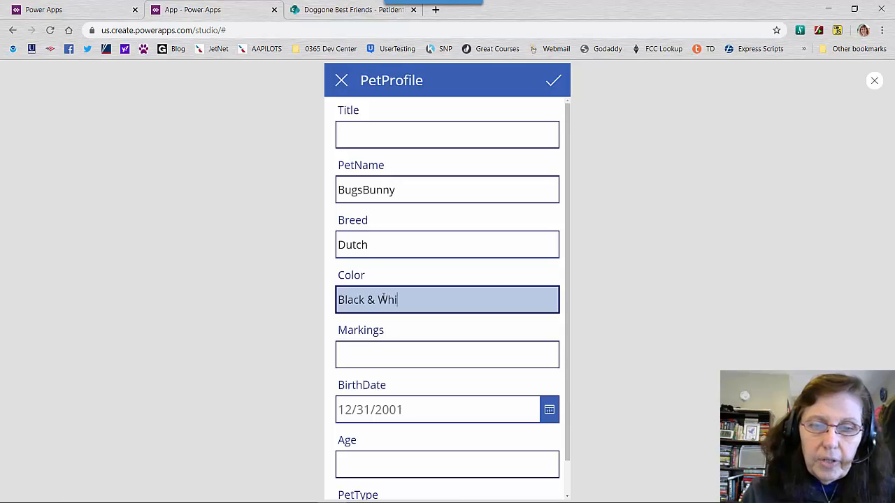
pyautogui.click(416, 355)
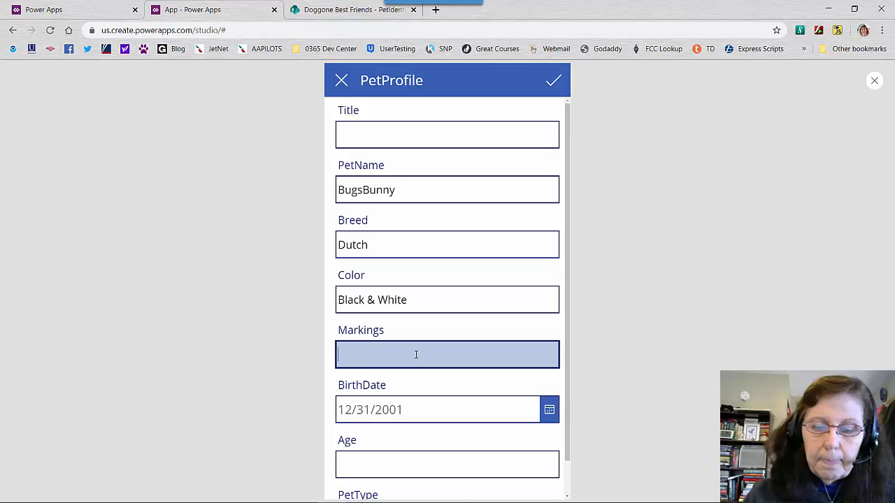
pyautogui.write('None')
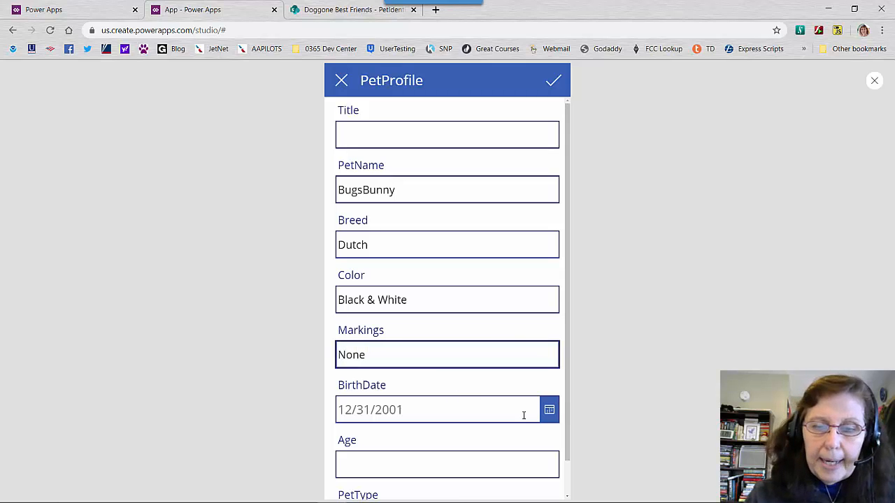
# Step: Set the new record's Age to 1 and enter Rabbit as its PetType
pyautogui.click(438, 460)
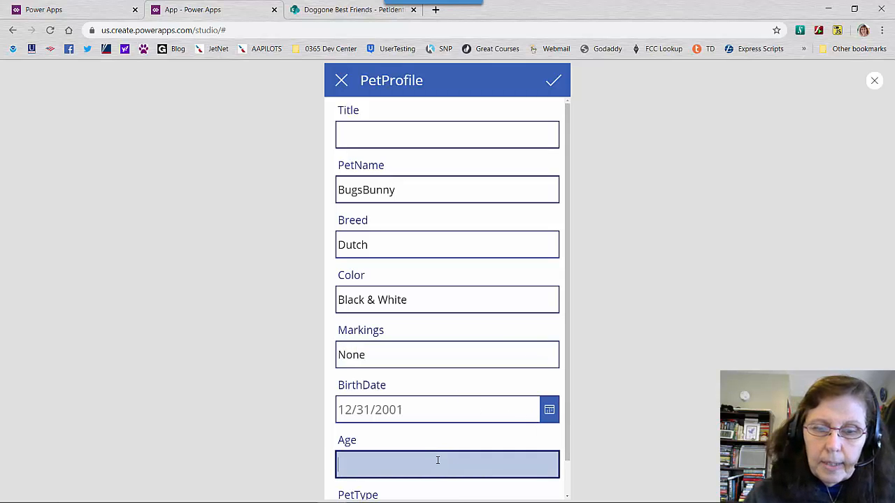
pyautogui.write('1')
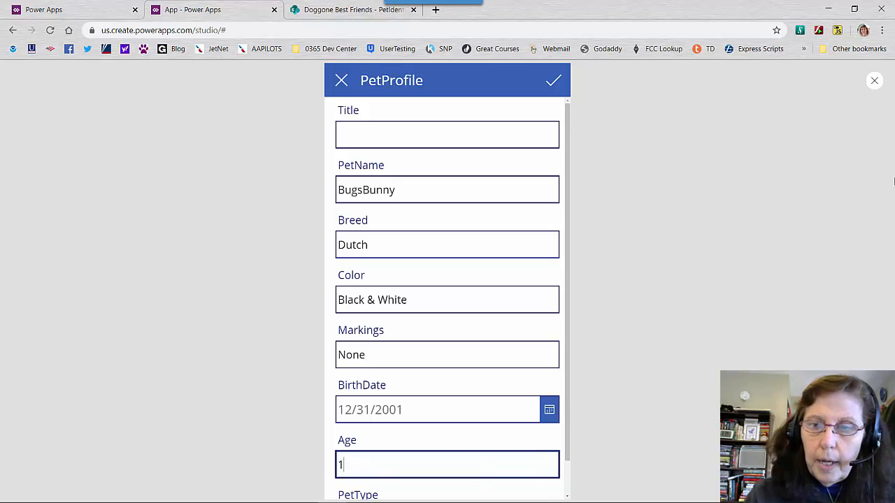
pyautogui.moveTo(567, 248); pyautogui.dragTo(562, 314)
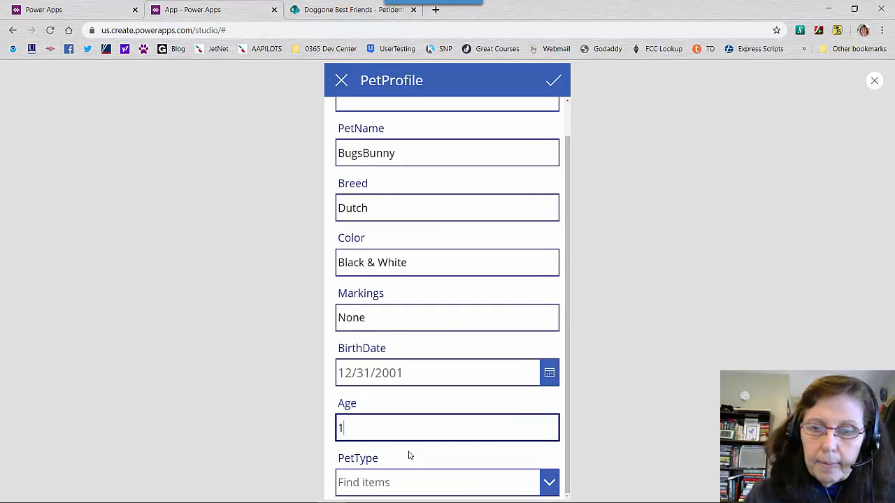
pyautogui.click(556, 484)
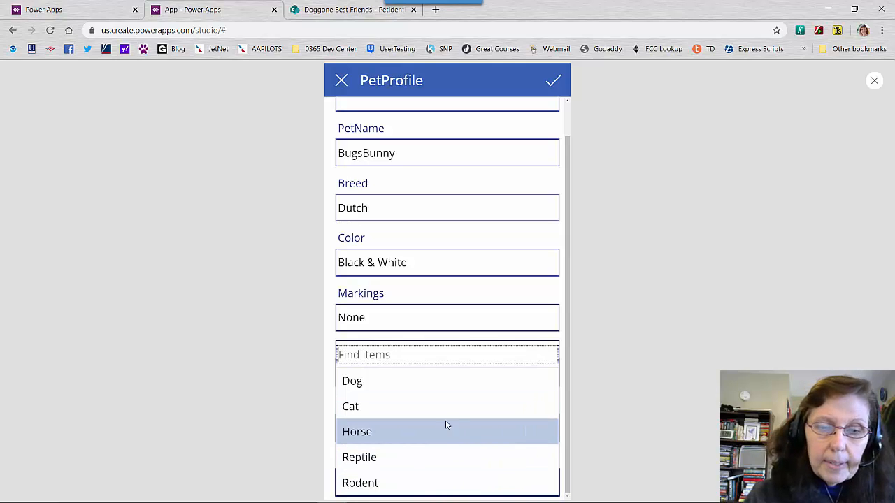
pyautogui.write('Rabbit')
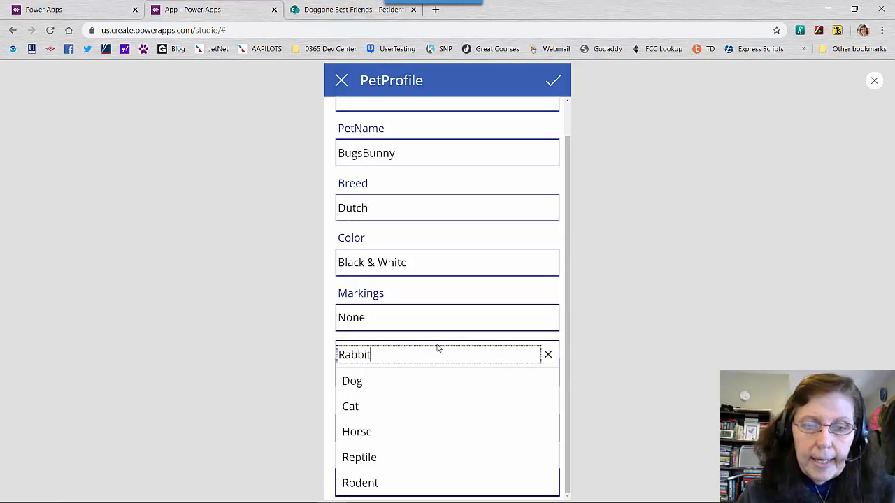
pyautogui.click(570, 414)
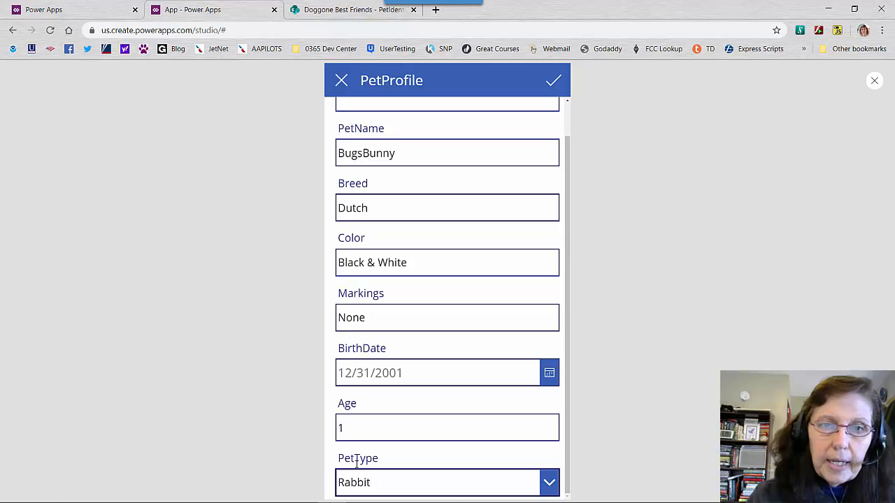
# Step: Switch to the SharePoint site's PetProfile list and open the PetType column for editing
pyautogui.click(324, 12)
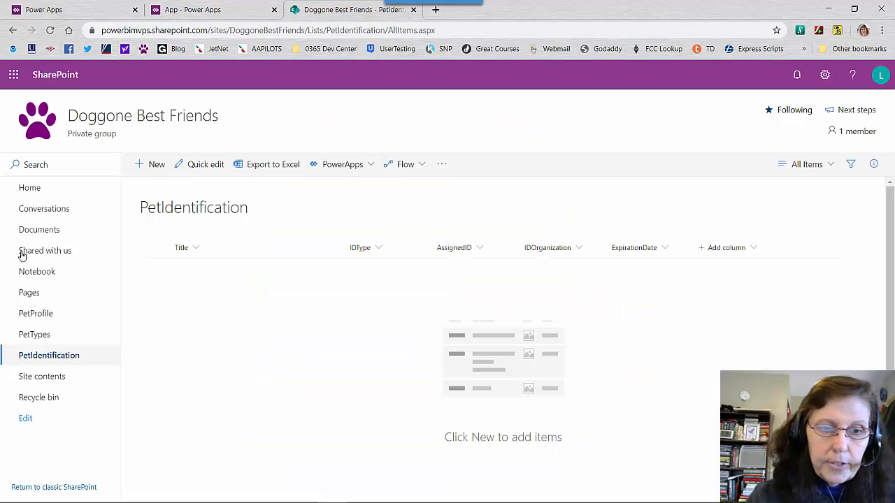
pyautogui.click(38, 326)
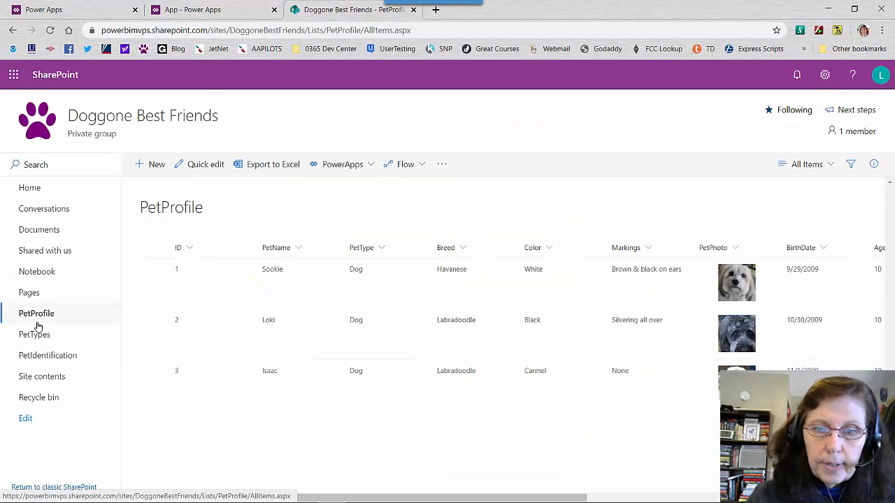
pyautogui.click(382, 249)
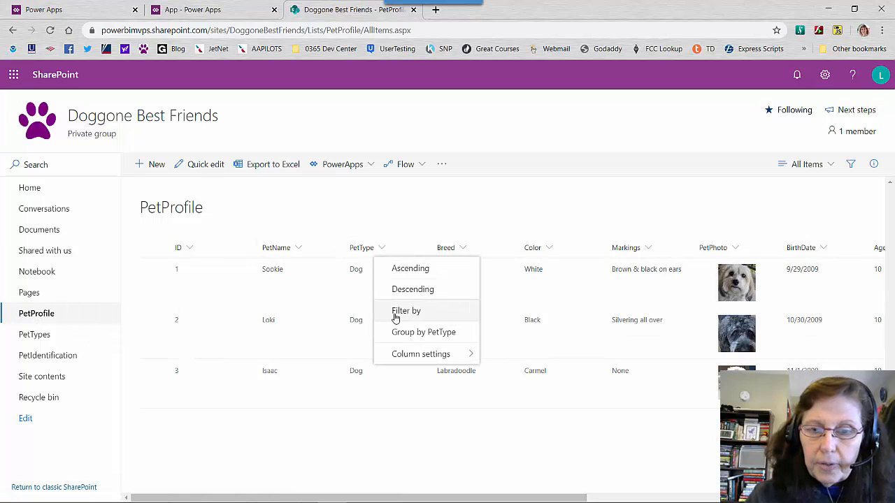
pyautogui.moveTo(406, 358)
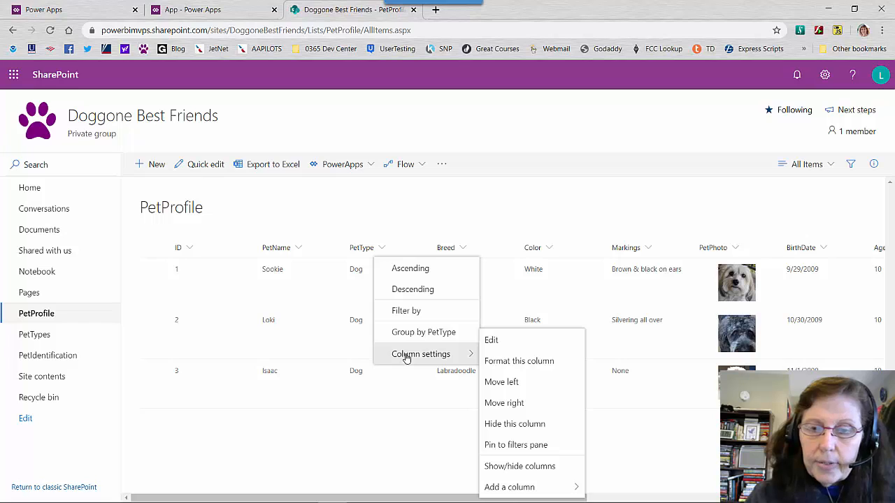
pyautogui.click(491, 342)
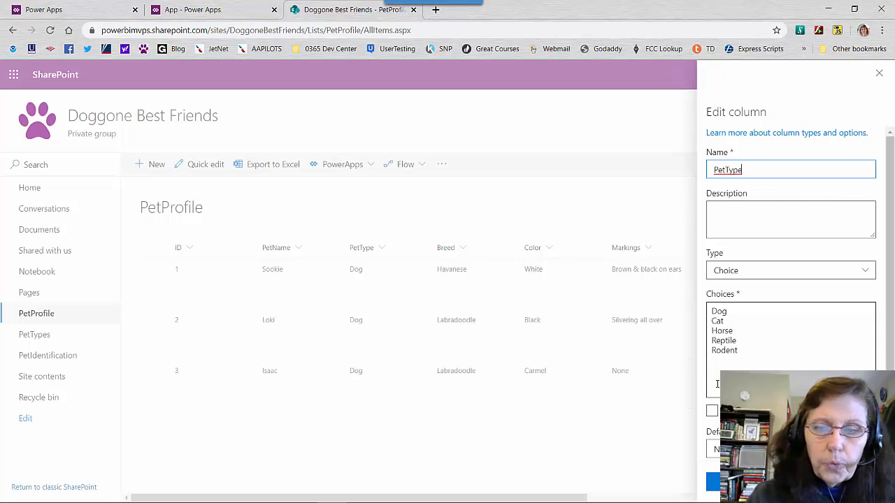
# Step: Close the PetType column settings in SharePoint and submit the BugsBunny record in the app preview, returning to the app editor
pyautogui.click(796, 482)
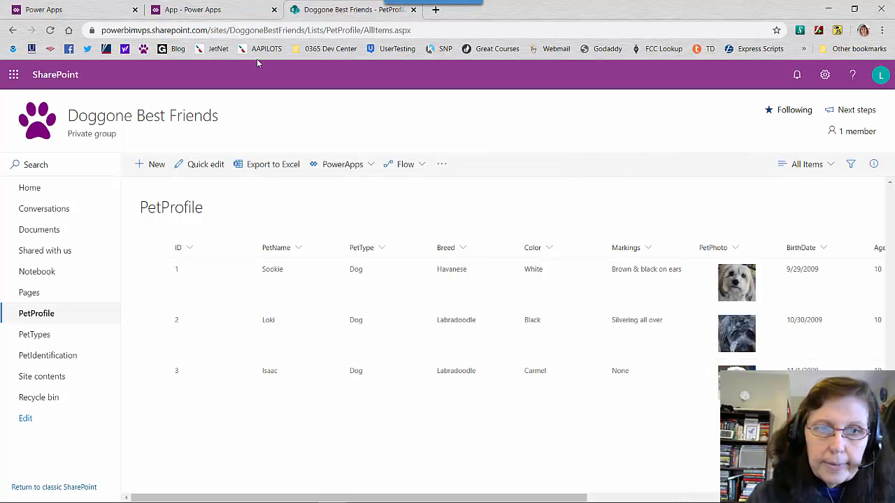
pyautogui.click(64, 10)
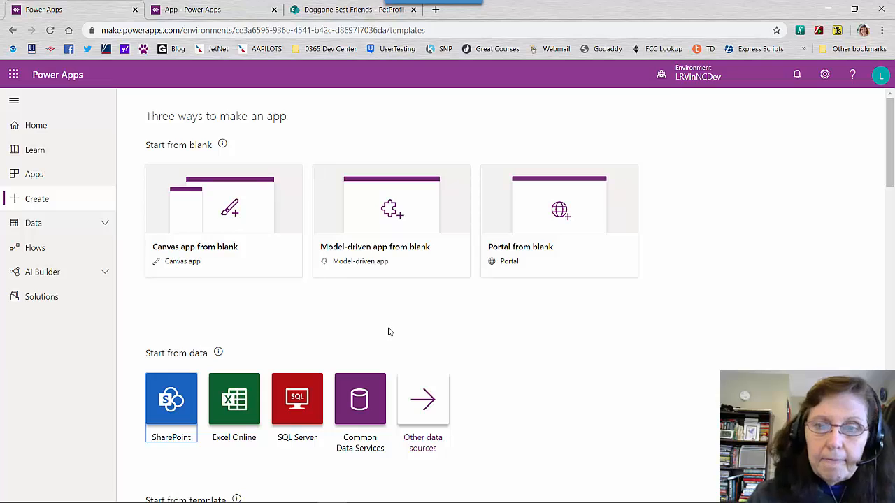
pyautogui.click(214, 13)
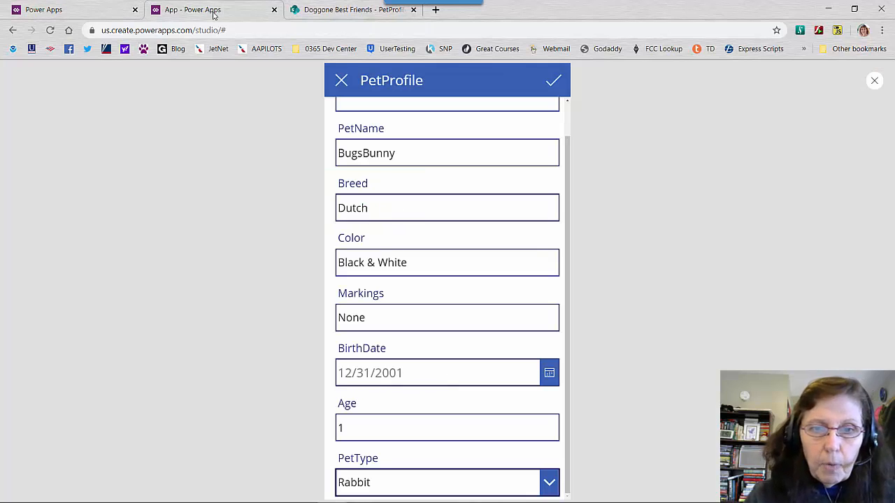
pyautogui.click(549, 95)
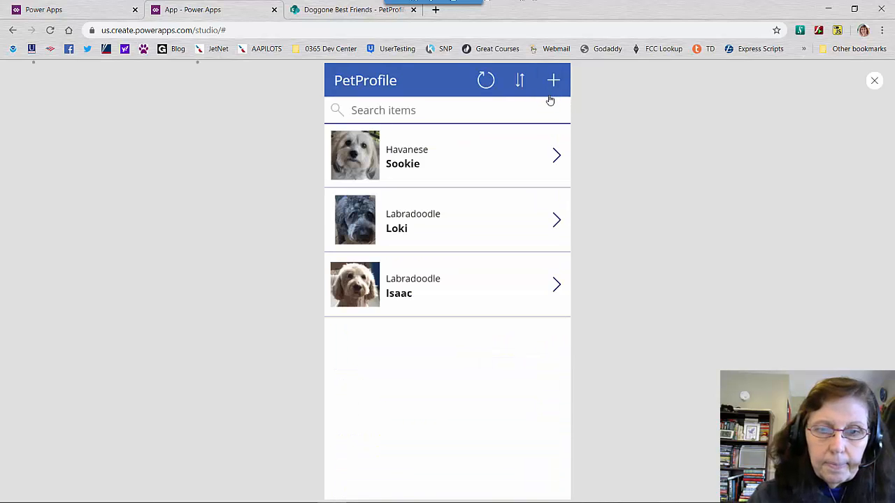
pyautogui.press('Escape')
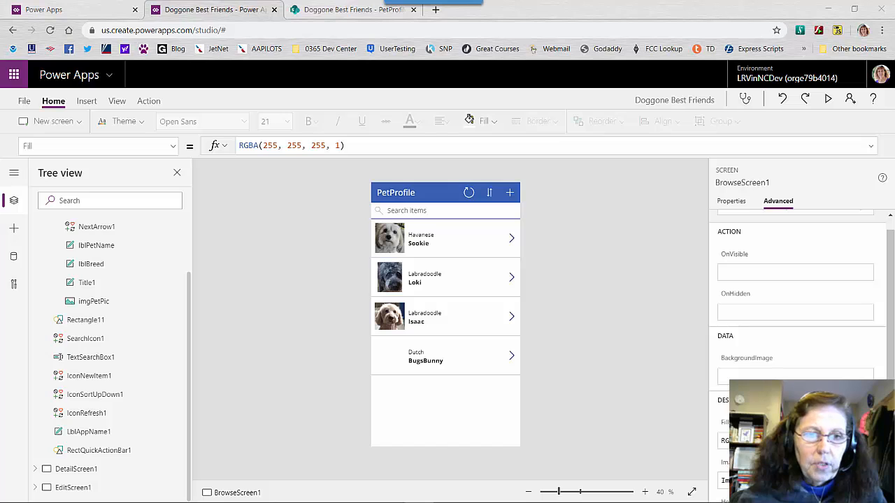
# Step: Save the app to the cloud under the name Doggone Best Friends
pyautogui.click(23, 103)
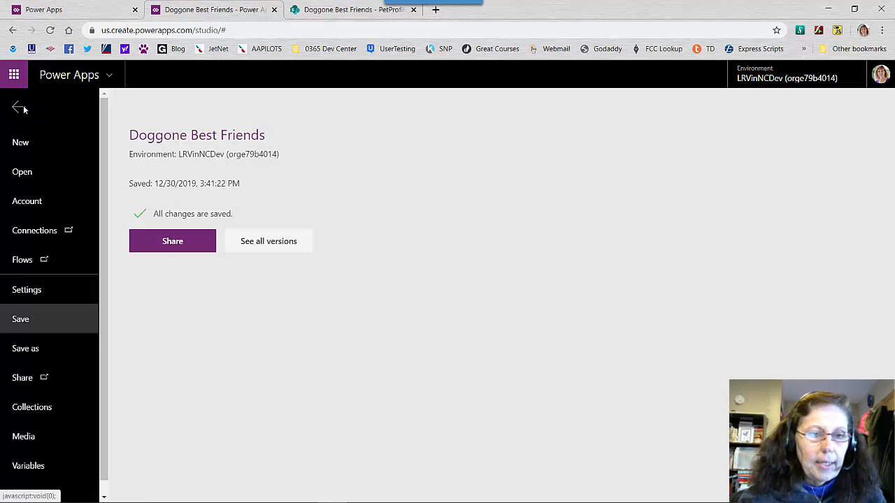
pyautogui.click(20, 350)
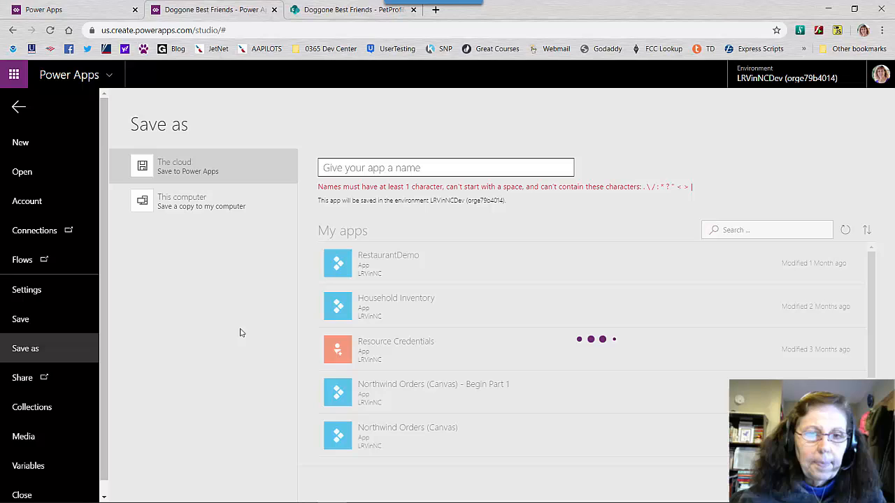
pyautogui.click(391, 169)
pyautogui.write('Doggone')
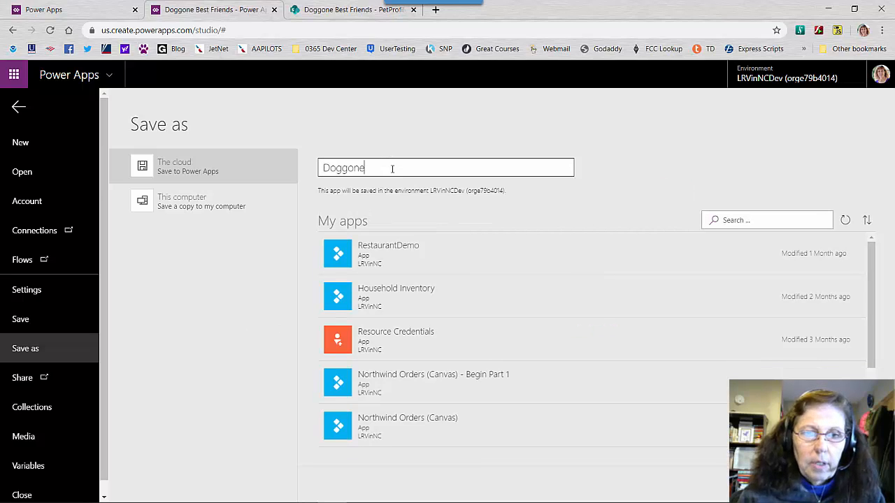
pyautogui.write(' Best Friends')
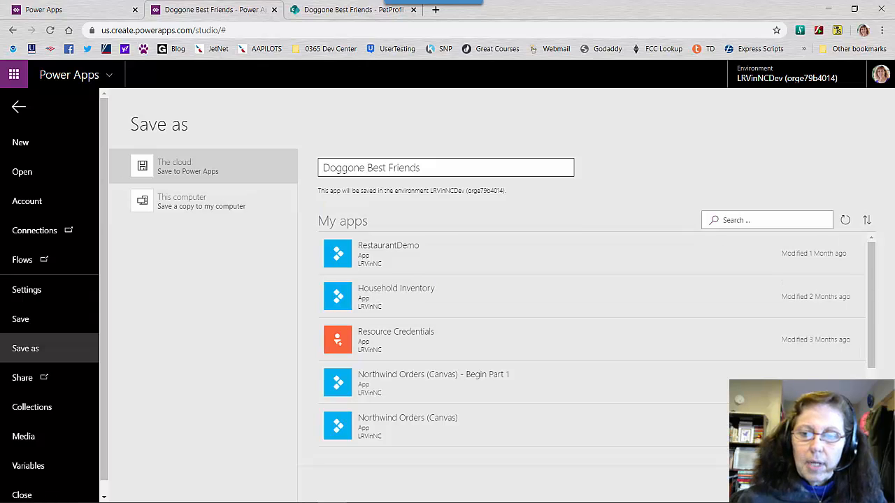
pyautogui.click(842, 483)
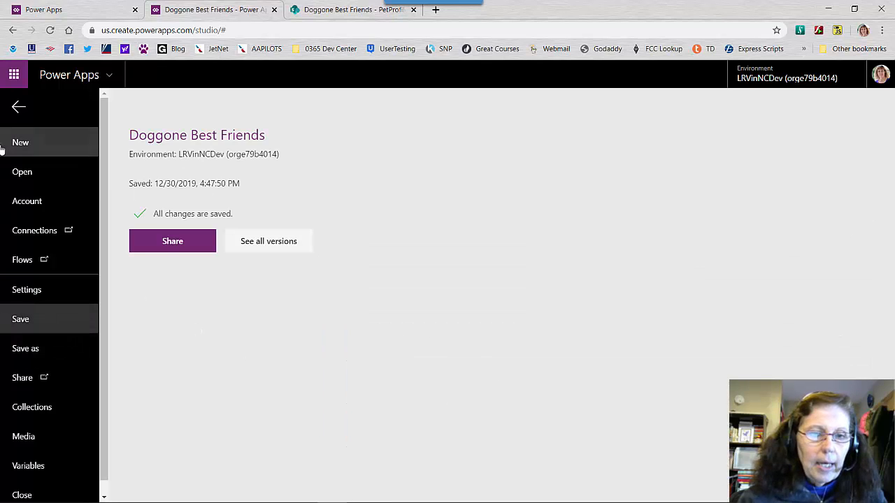
# Step: View the saved app's versions and copy the web link from its details
pyautogui.click(271, 248)
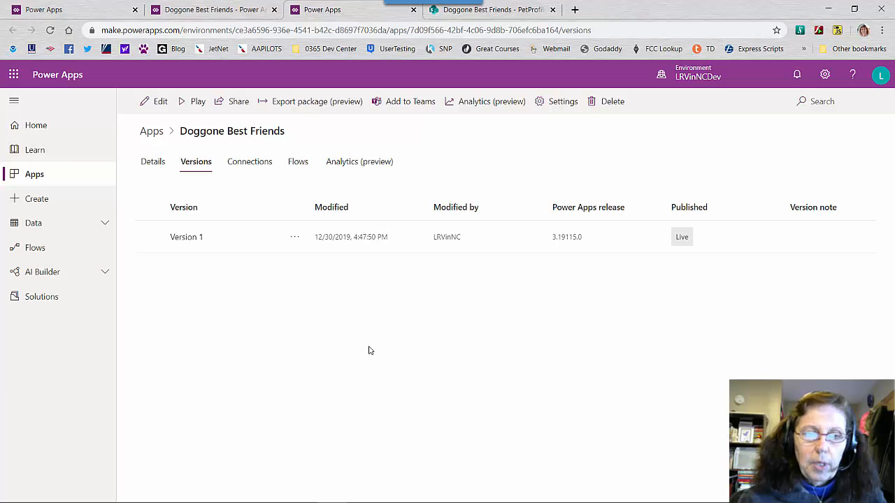
pyautogui.click(154, 170)
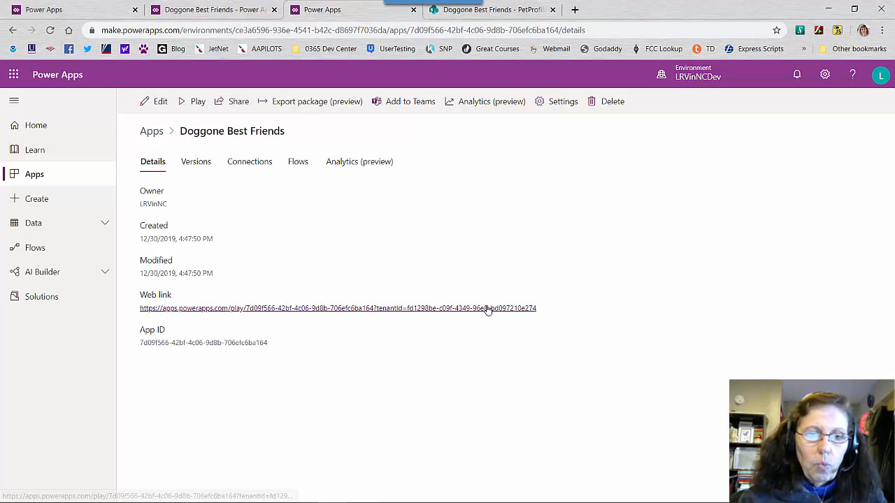
pyautogui.moveTo(535, 309); pyautogui.dragTo(139, 312)
pyautogui.hotkey('ctrl', 'c')
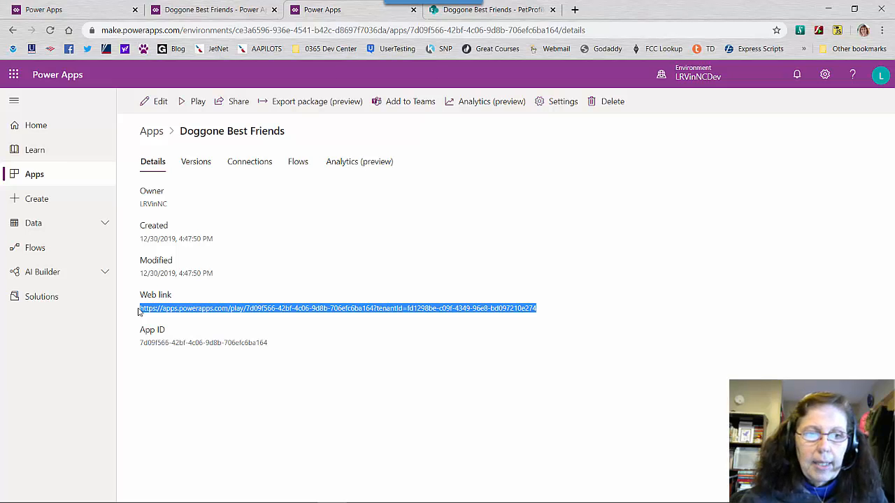
# Step: Run the app from the copied web link in a new browser tab and view Loki's record before returning to the pet list
pyautogui.click(575, 10)
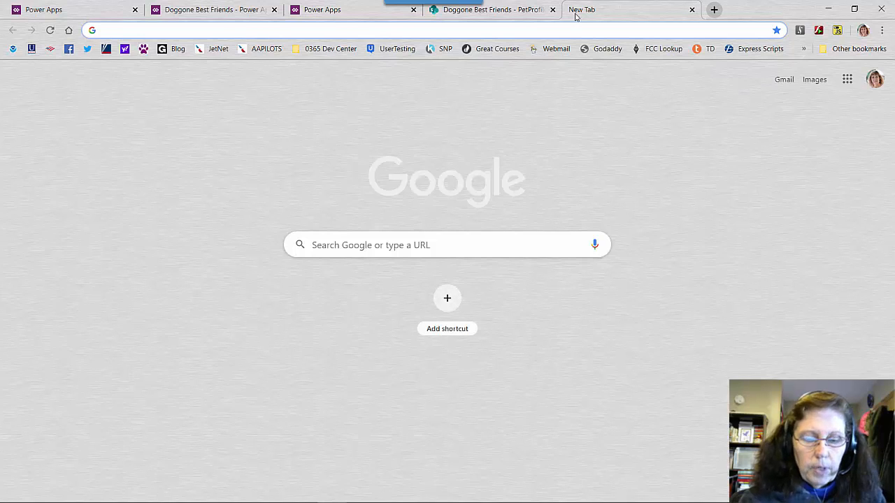
pyautogui.hotkey('ctrl', 'v')
pyautogui.press('Return')
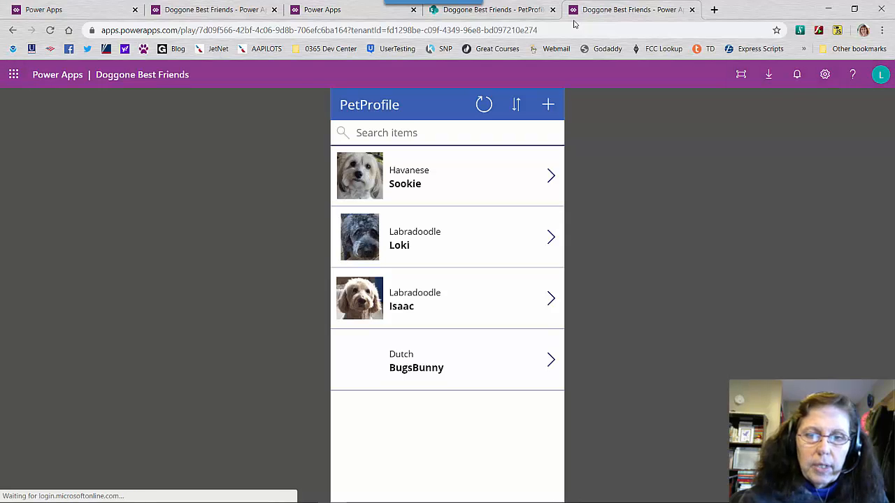
pyautogui.click(550, 238)
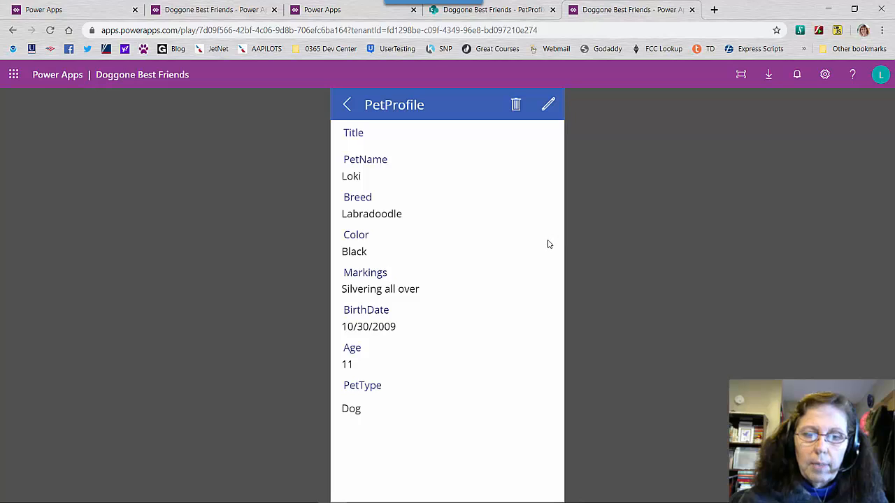
pyautogui.click(349, 105)
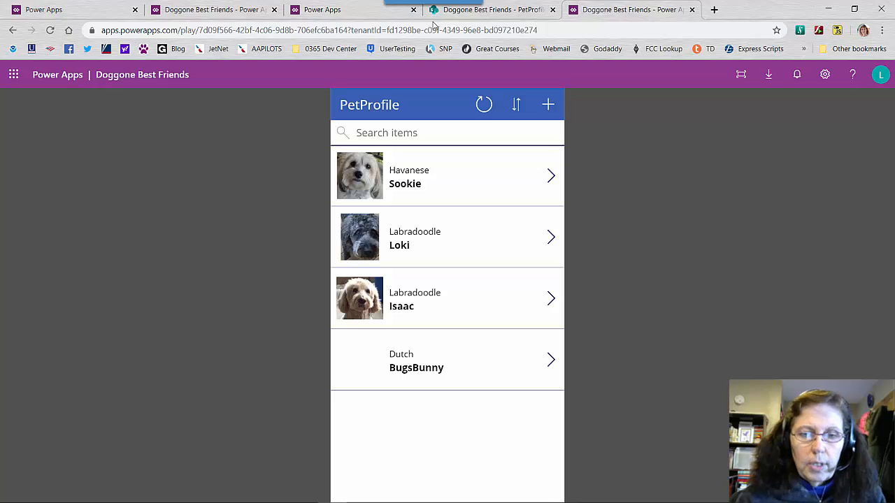
# Step: Switch to the PowerPoint slide show
pyautogui.hotkey('alt', 'Tab')
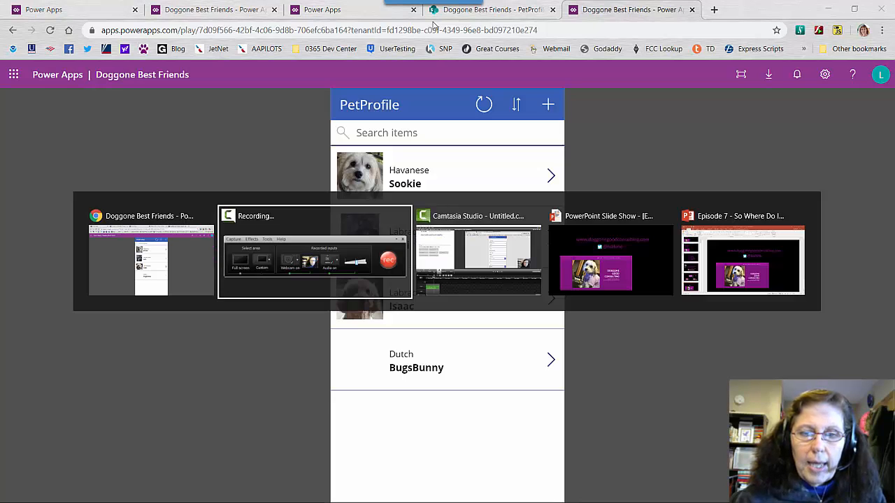
pyautogui.press('Tab')
pyautogui.press('Tab')
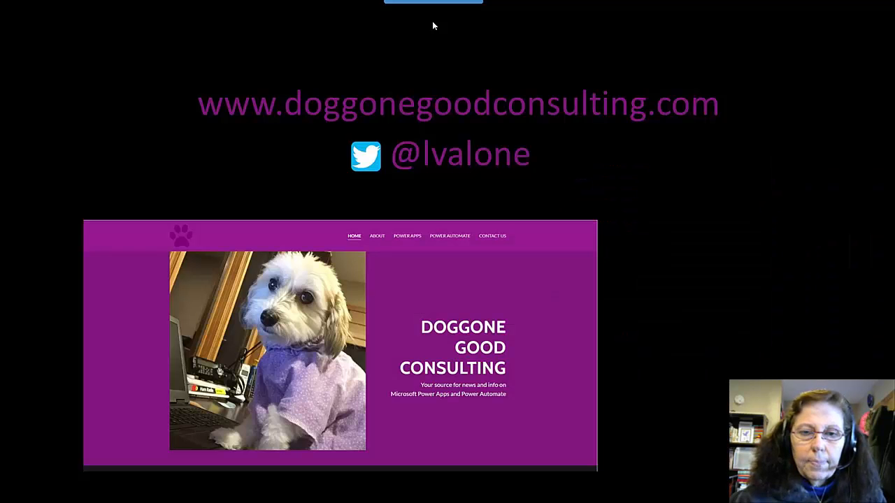